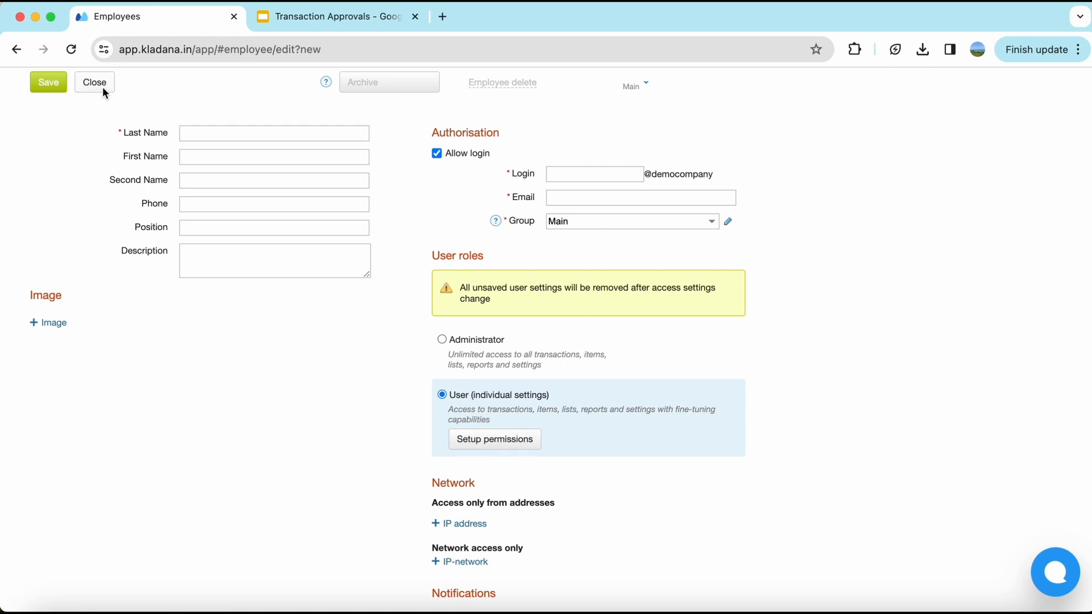
# Step: Leave the blank employee form and open the permission setup of the existing employee whose role is User (Individual settings)
pyautogui.click(103, 86)
pyautogui.click(626, 374)
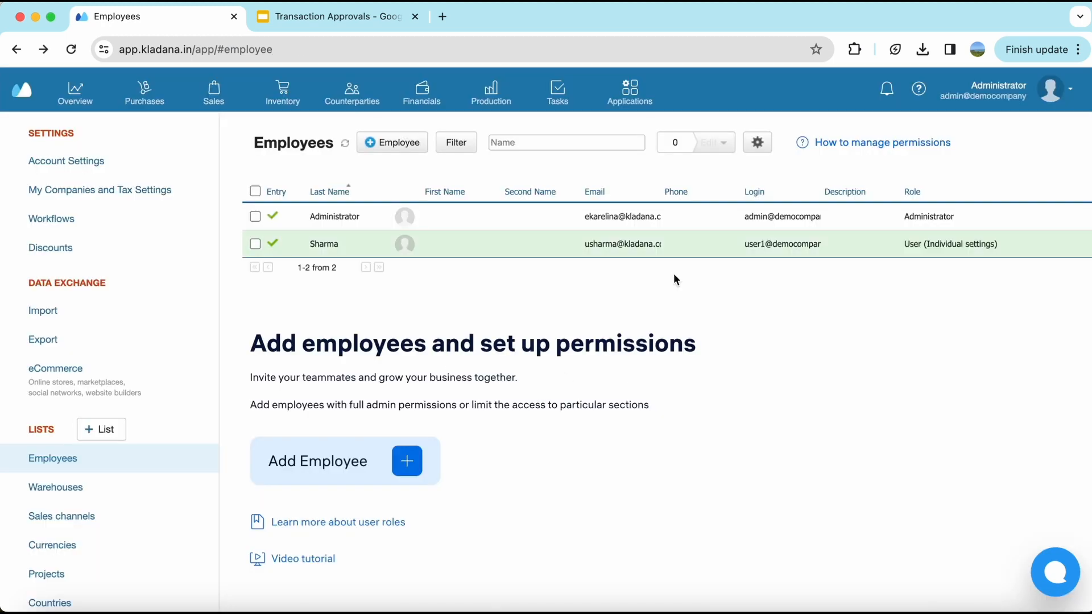
pyautogui.click(696, 256)
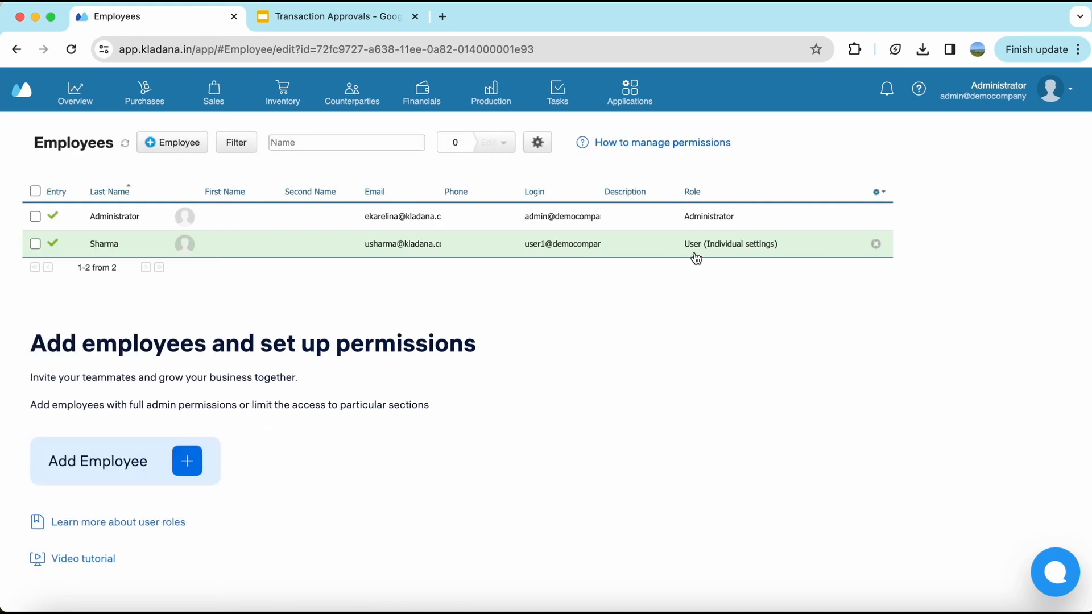
pyautogui.scroll(-3, 695, 253)
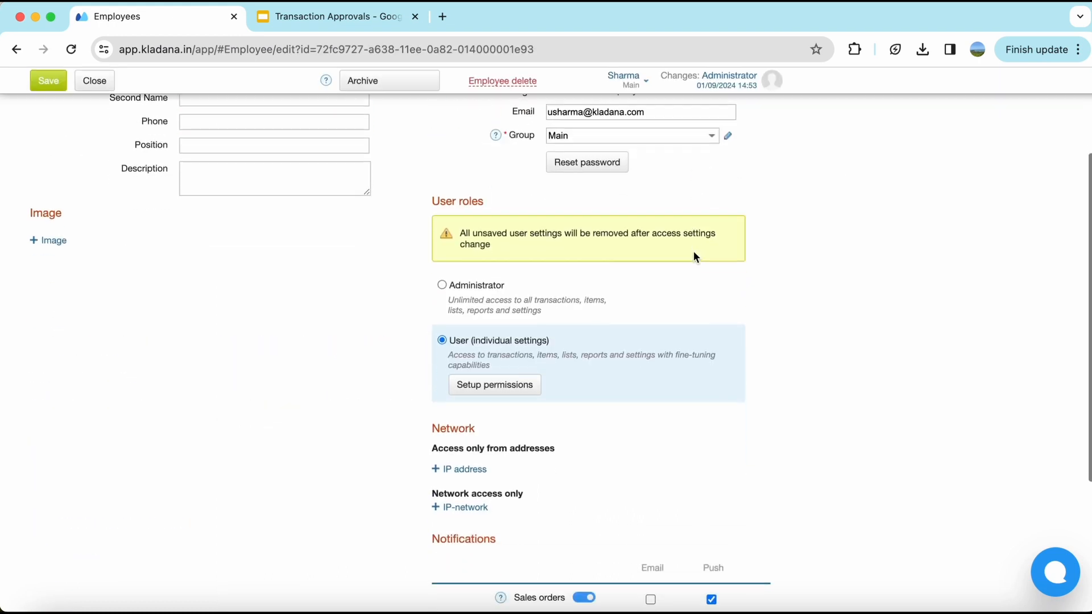
pyautogui.click(528, 379)
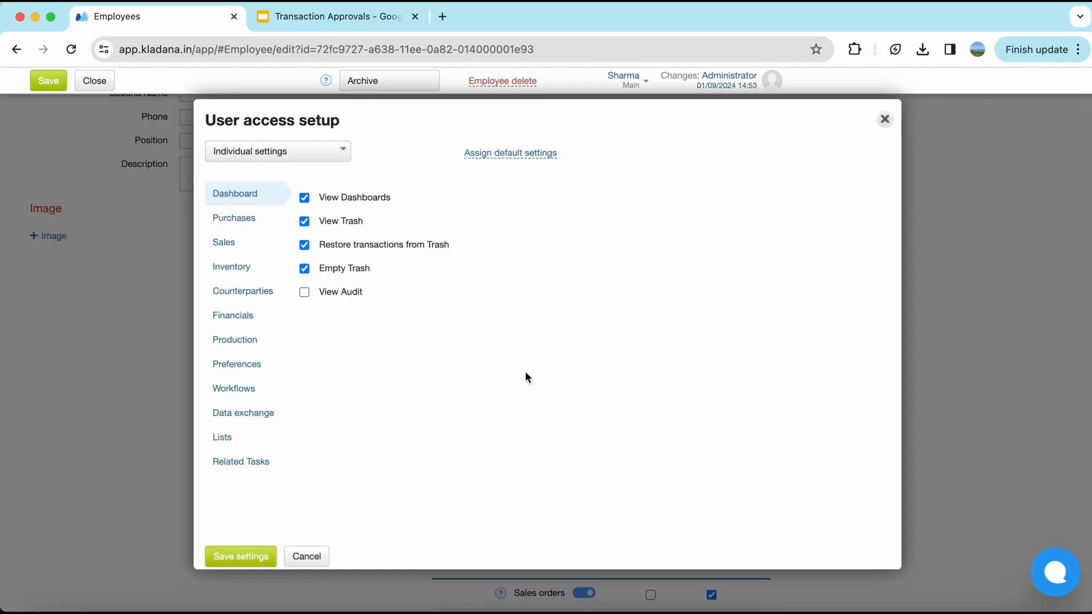
# Step: Remove the Approve permission for Purchase Orders, Supplier Invoices, Receivings and Purchase Returns in the Purchases section
pyautogui.click(247, 226)
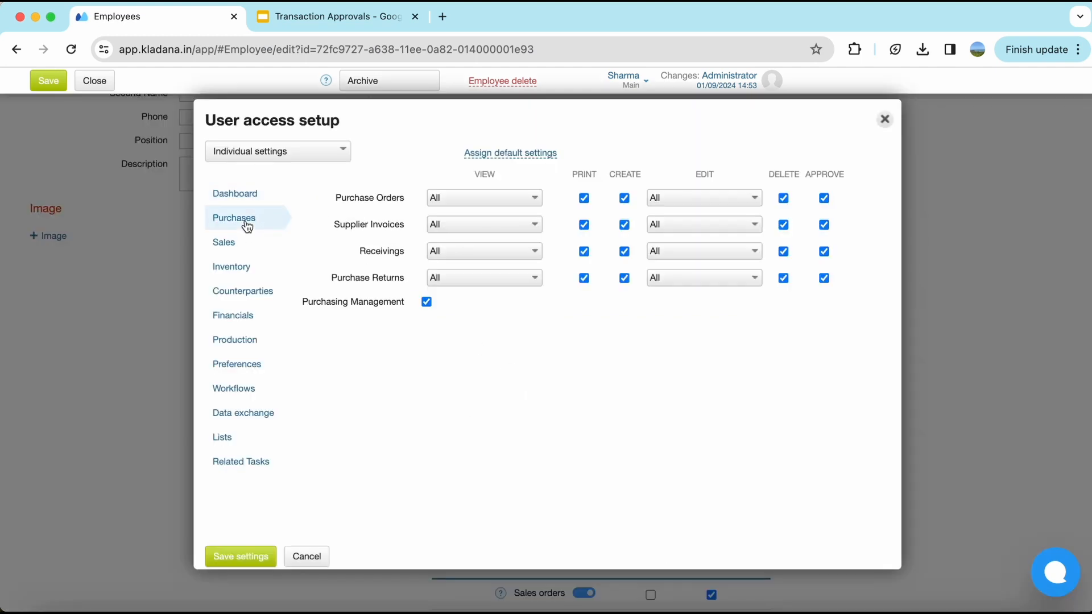
pyautogui.click(824, 199)
pyautogui.click(825, 227)
pyautogui.click(825, 254)
pyautogui.click(826, 284)
# Step: Create a new role from these permissions, name it "Junior manager" and save the role
pyautogui.click(328, 162)
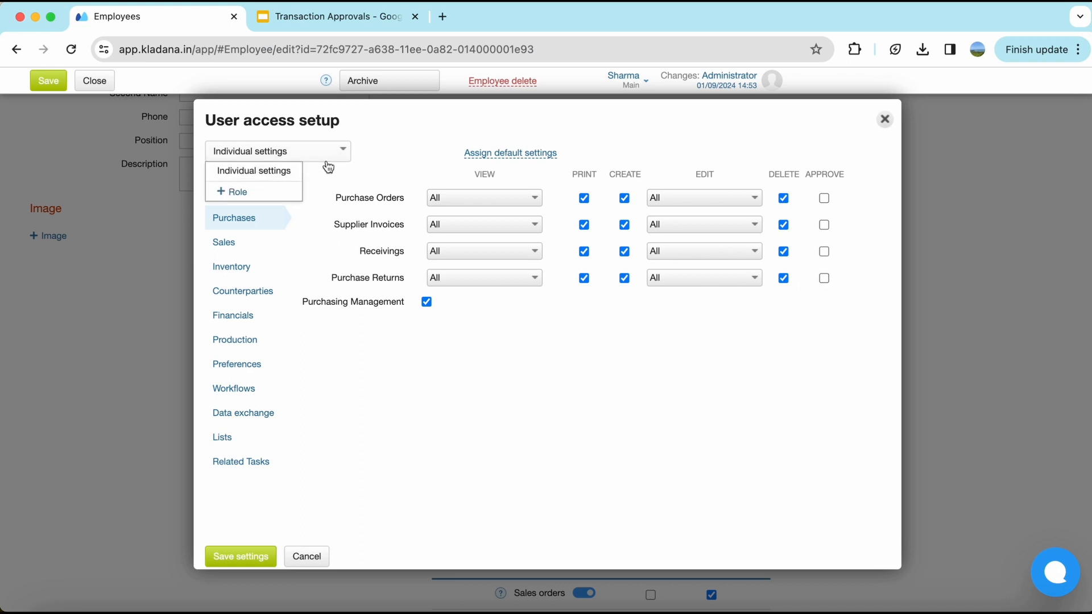
pyautogui.click(275, 193)
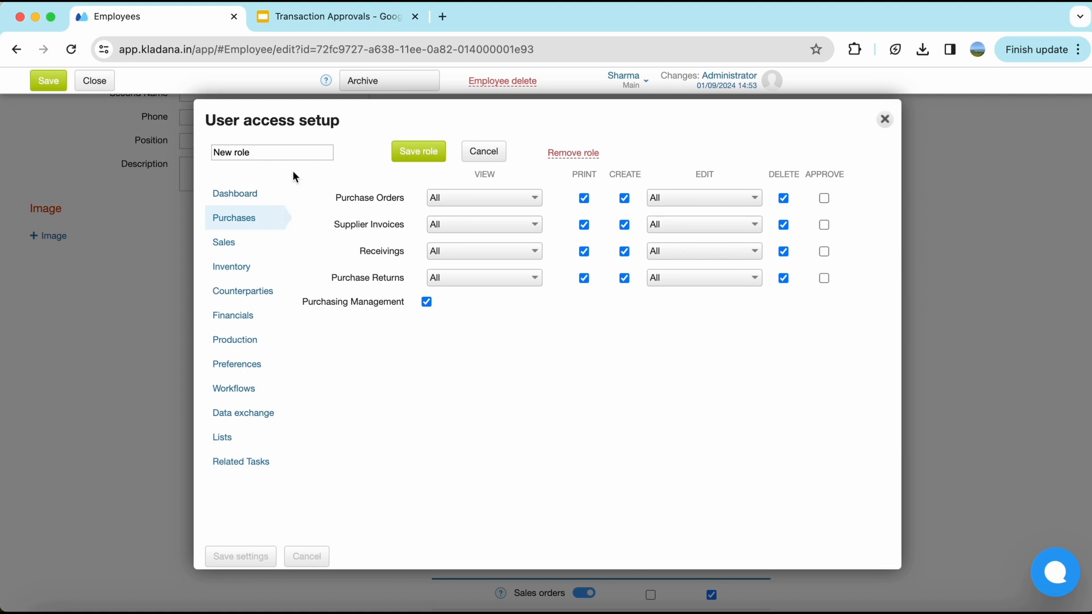
pyautogui.press('BackSpace')
pyautogui.press('BackSpace')
pyautogui.press('BackSpace')
pyautogui.press('BackSpace')
pyautogui.press('BackSpace')
pyautogui.press('BackSpace')
pyautogui.press('BackSpace')
pyautogui.press('BackSpace')
pyautogui.write('Junior manager')
pyautogui.click(408, 154)
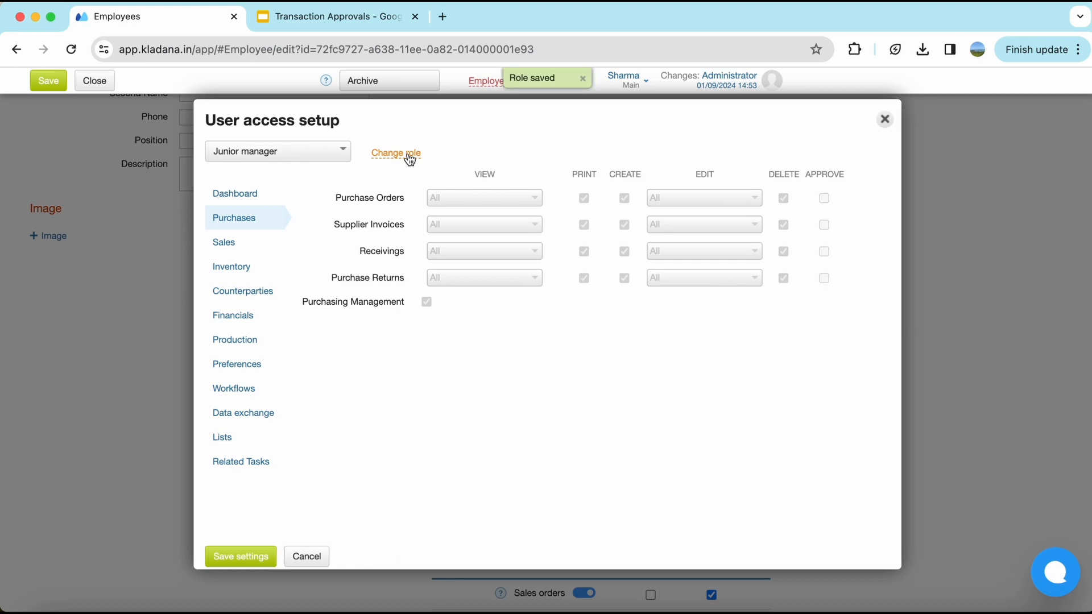
# Step: Apply the Junior manager access settings to the employee, then save and close the employee record
pyautogui.click(243, 557)
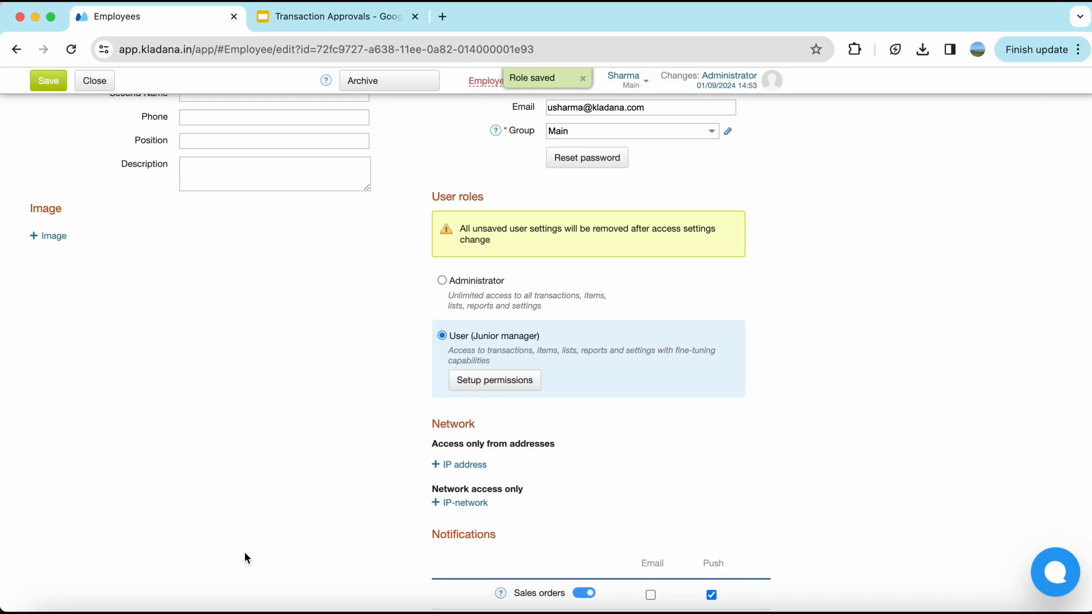
pyautogui.scroll(4, 245, 555)
pyautogui.click(55, 141)
pyautogui.click(94, 139)
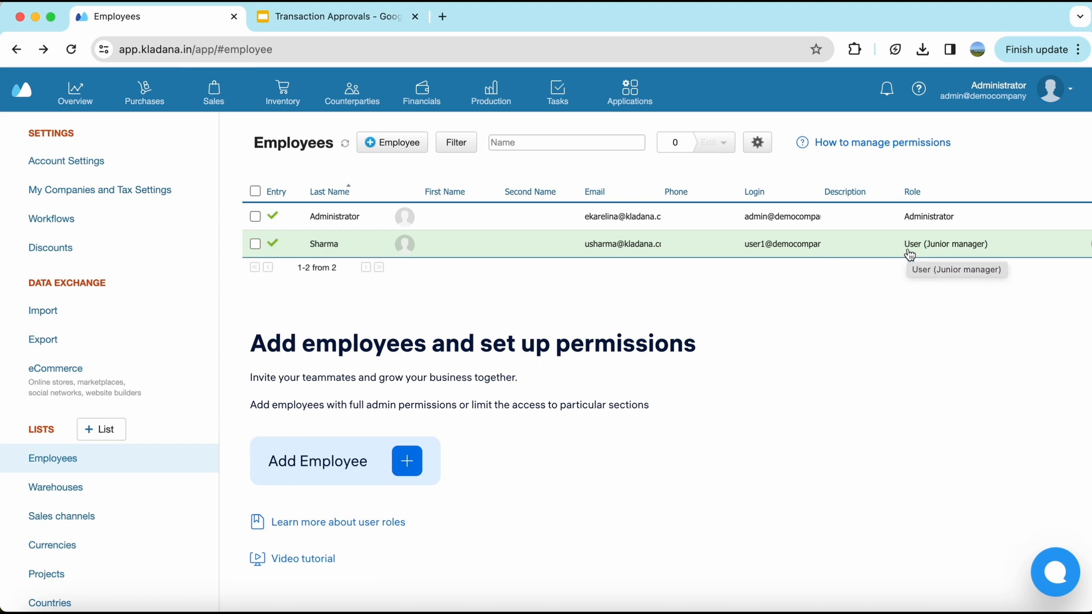
# Step: Go from the home page to the employee list in the account settings and open the Administrator's record
pyautogui.click(25, 98)
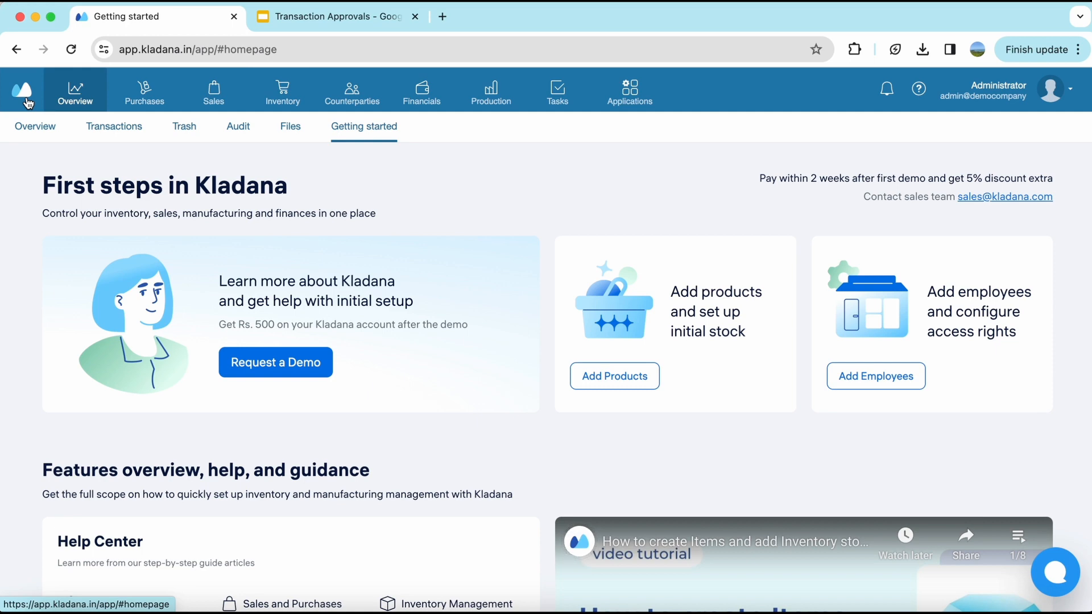
pyautogui.click(1008, 103)
pyautogui.click(985, 147)
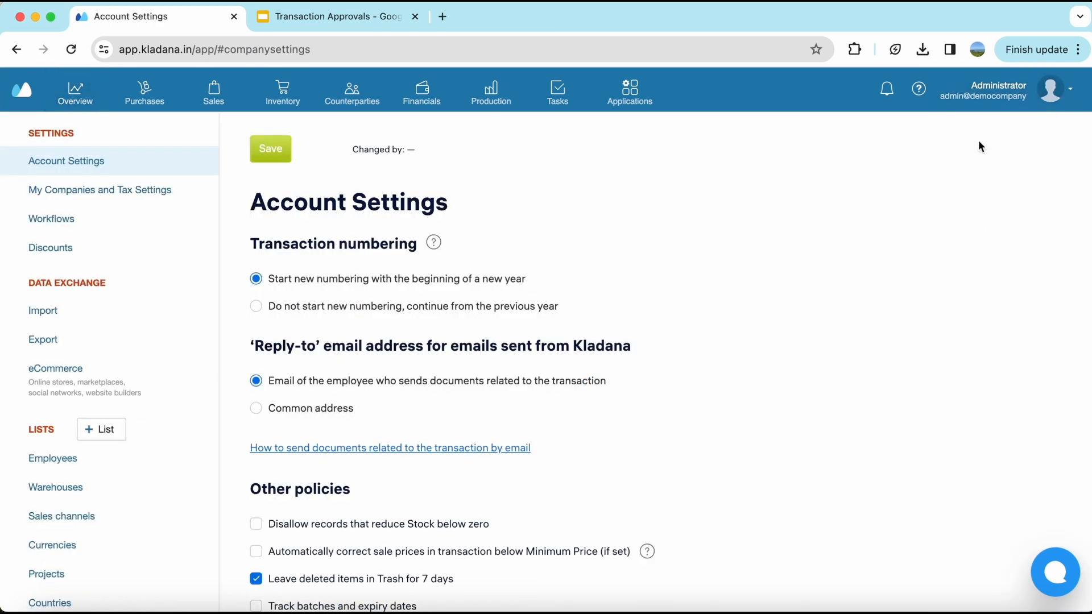
pyautogui.click(106, 462)
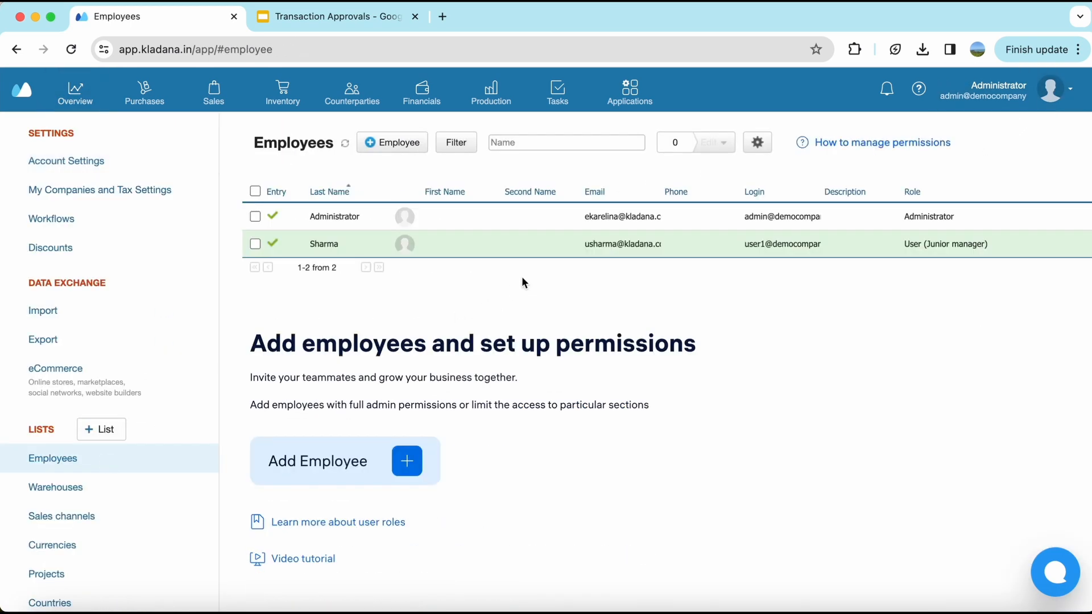
pyautogui.click(624, 225)
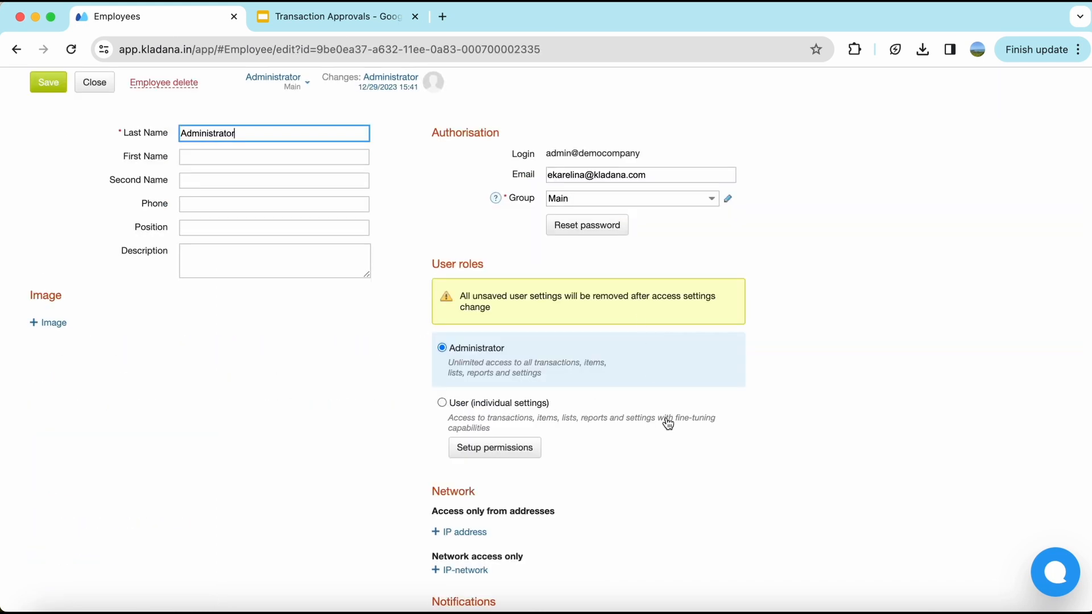
# Step: Enable email notifications for Sales orders and Sales Invoices for the Administrator and save the record
pyautogui.scroll(-2, 667, 423)
pyautogui.scroll(-5, 668, 424)
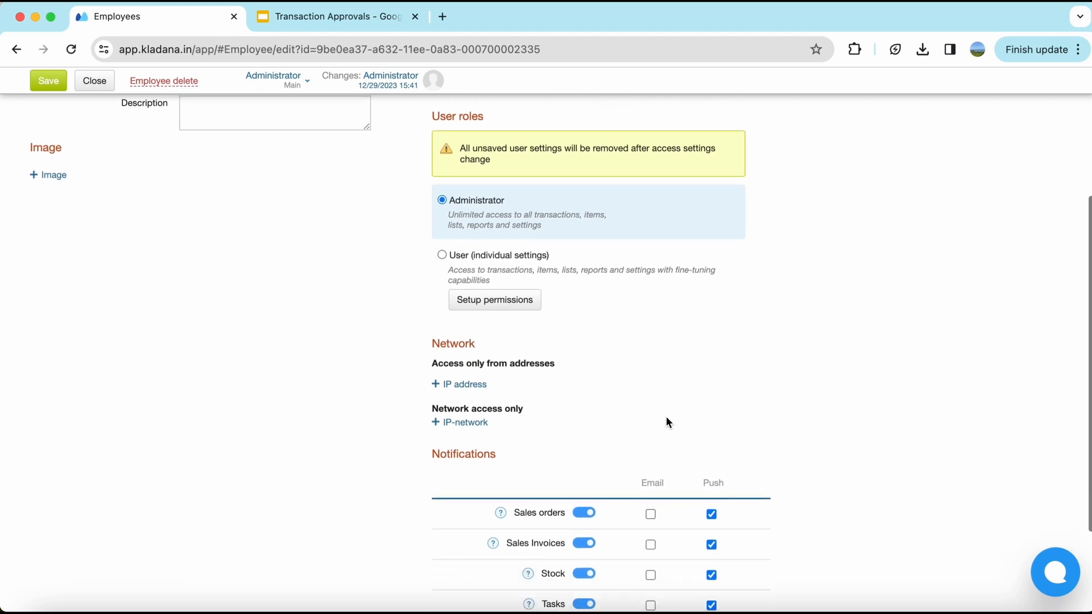
pyautogui.scroll(-1, 667, 422)
pyautogui.click(651, 422)
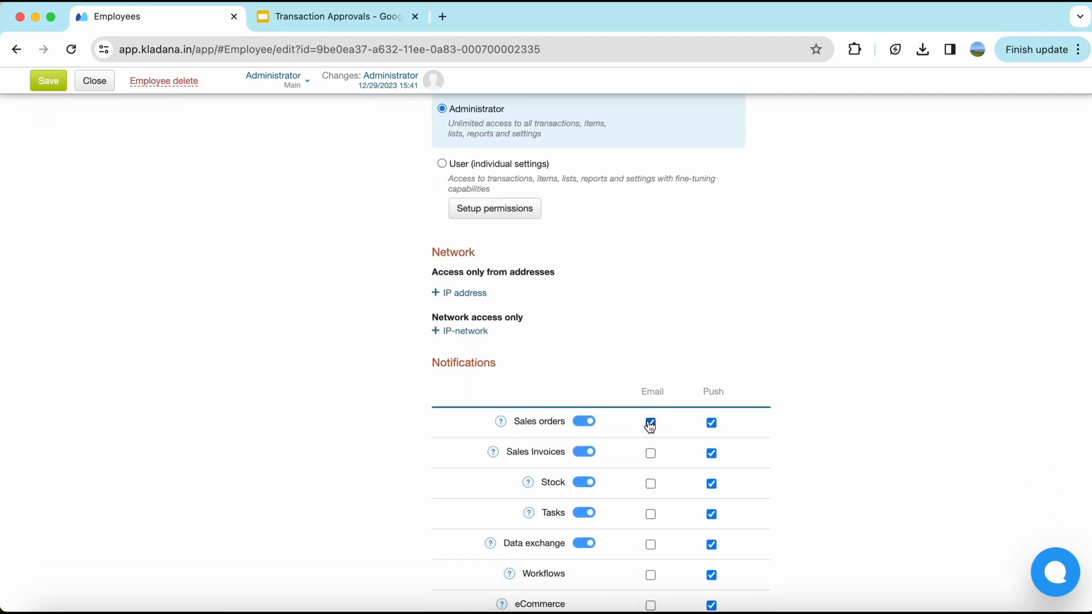
pyautogui.click(651, 455)
pyautogui.scroll(10, 363, 379)
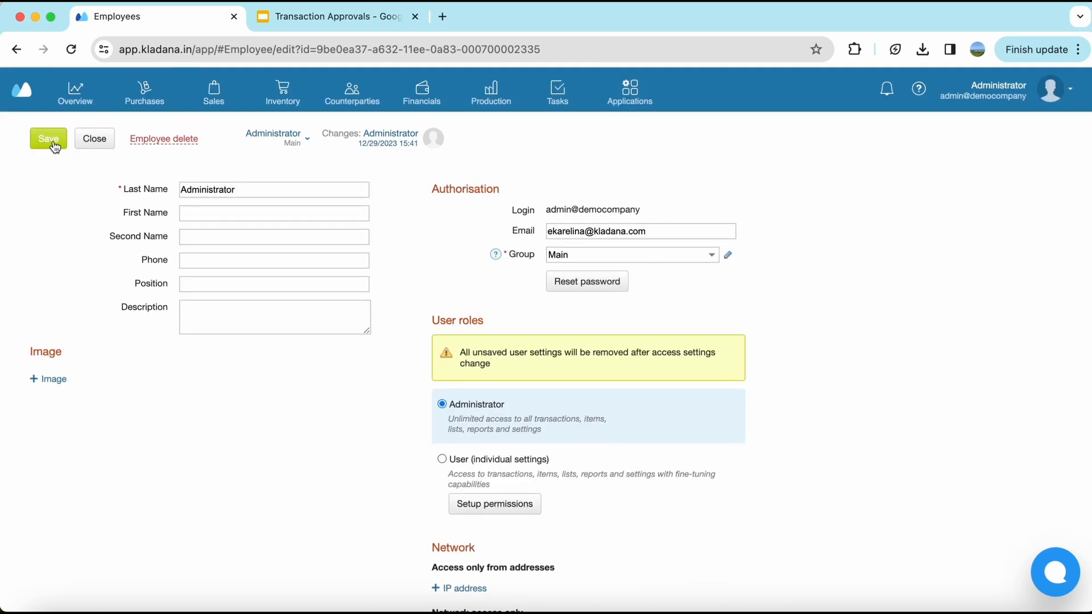
pyautogui.click(54, 147)
# Step: Create a new workflow in the account settings and name it "Purchase Order notification"
pyautogui.click(1054, 88)
pyautogui.click(1001, 149)
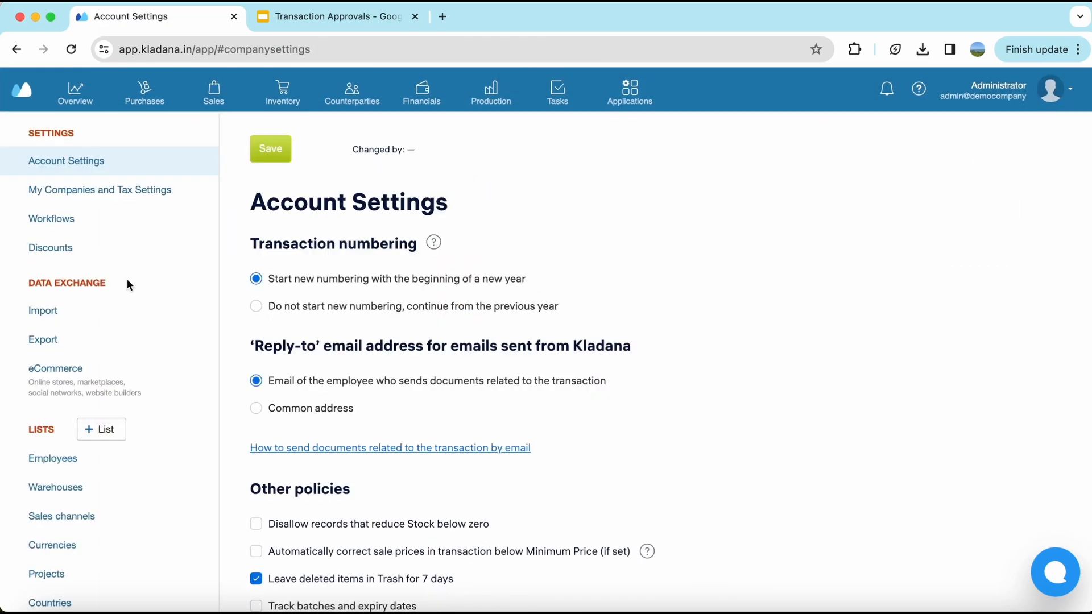
pyautogui.click(90, 226)
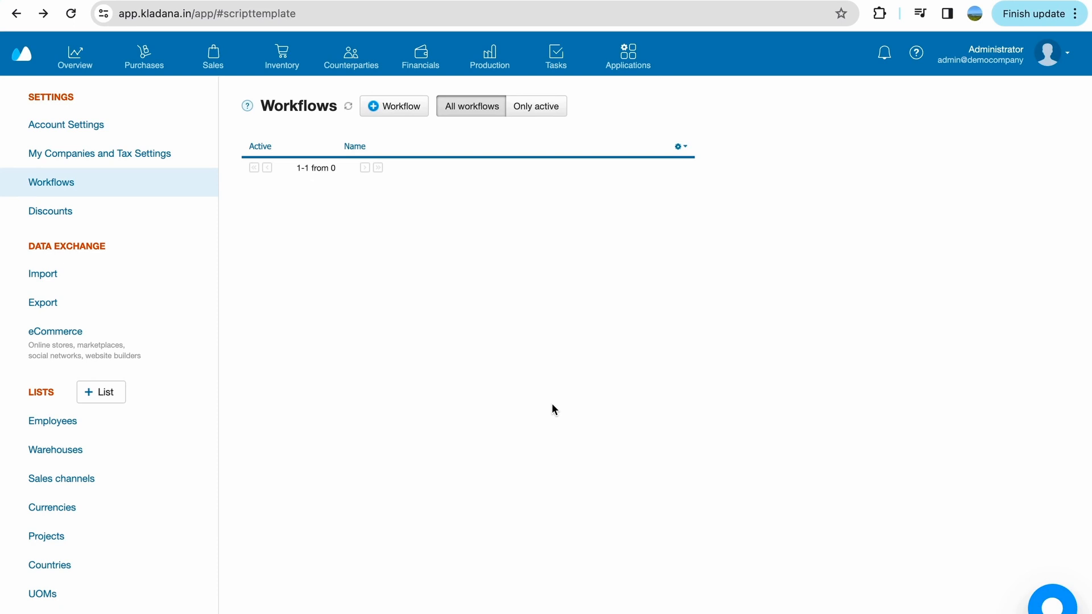
pyautogui.click(375, 112)
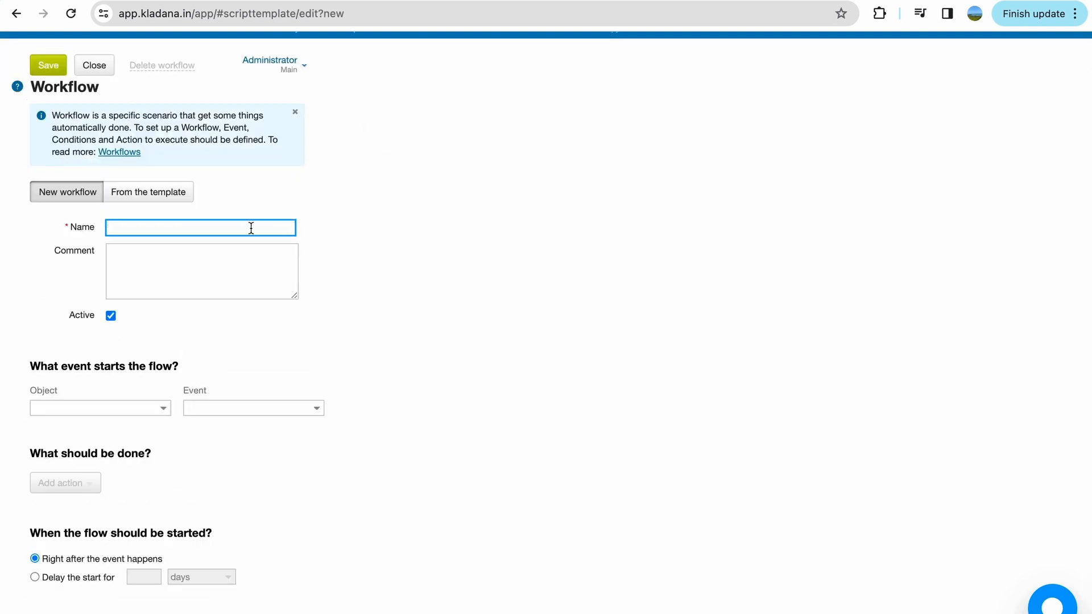
pyautogui.write('Purchase Order  notification')
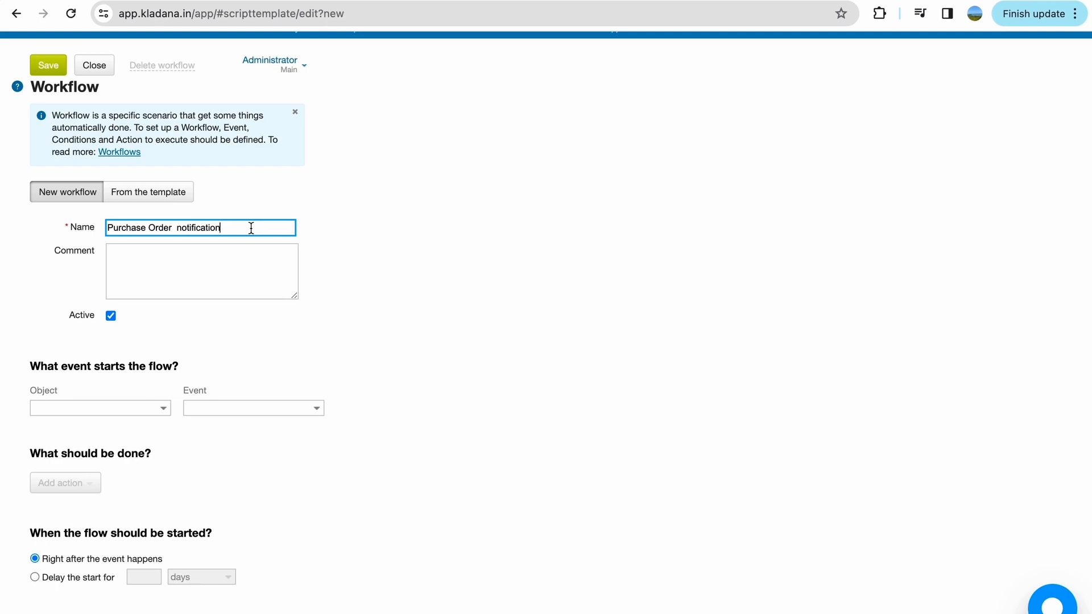
# Step: Set the workflow's trigger to the Purchase Order object with the Created event
pyautogui.click(162, 409)
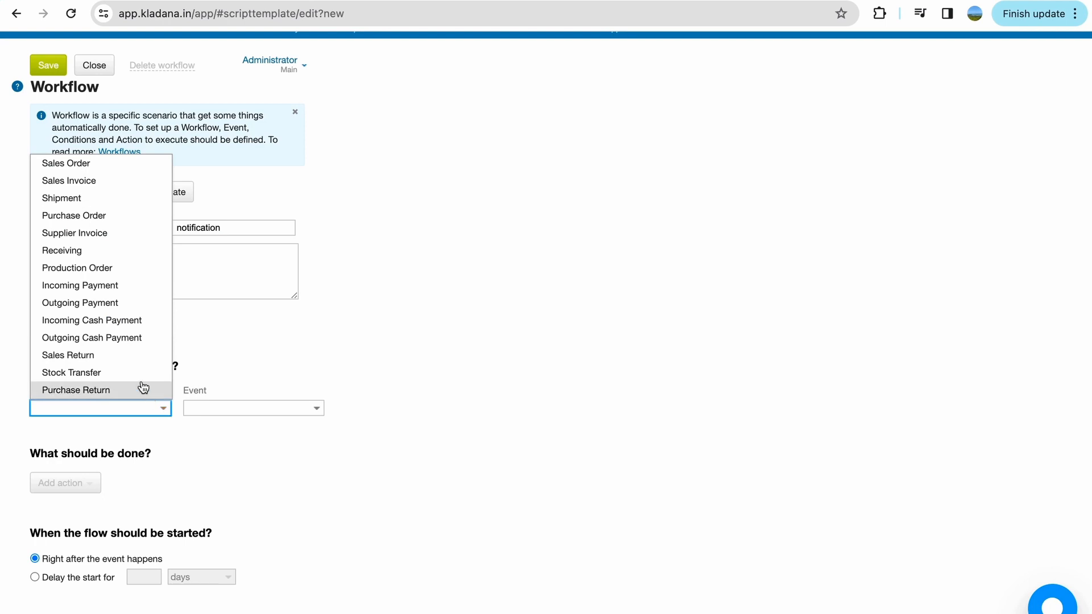
pyautogui.click(112, 217)
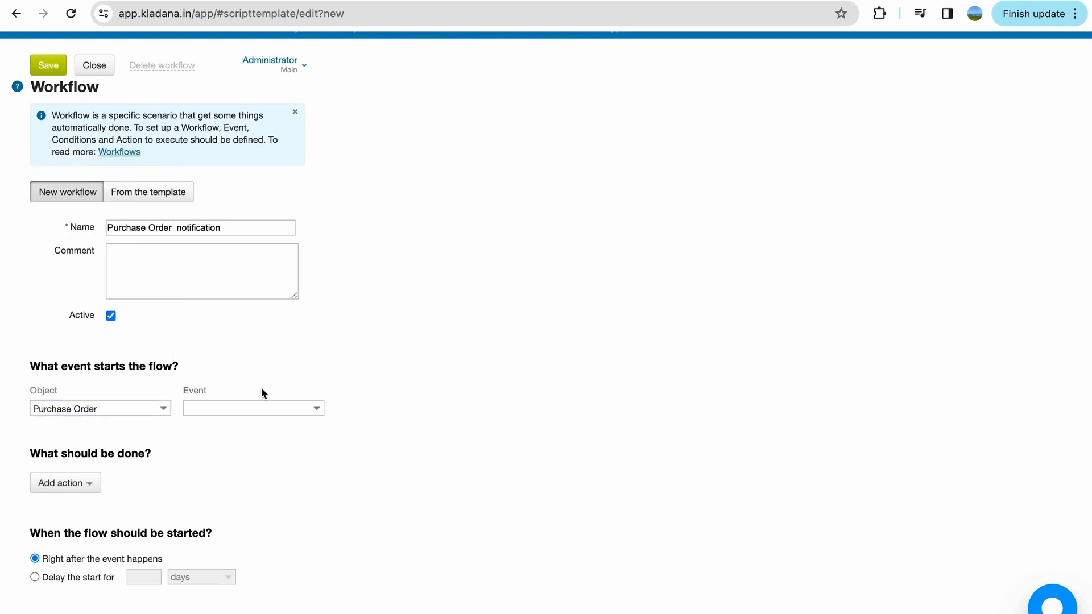
pyautogui.click(304, 408)
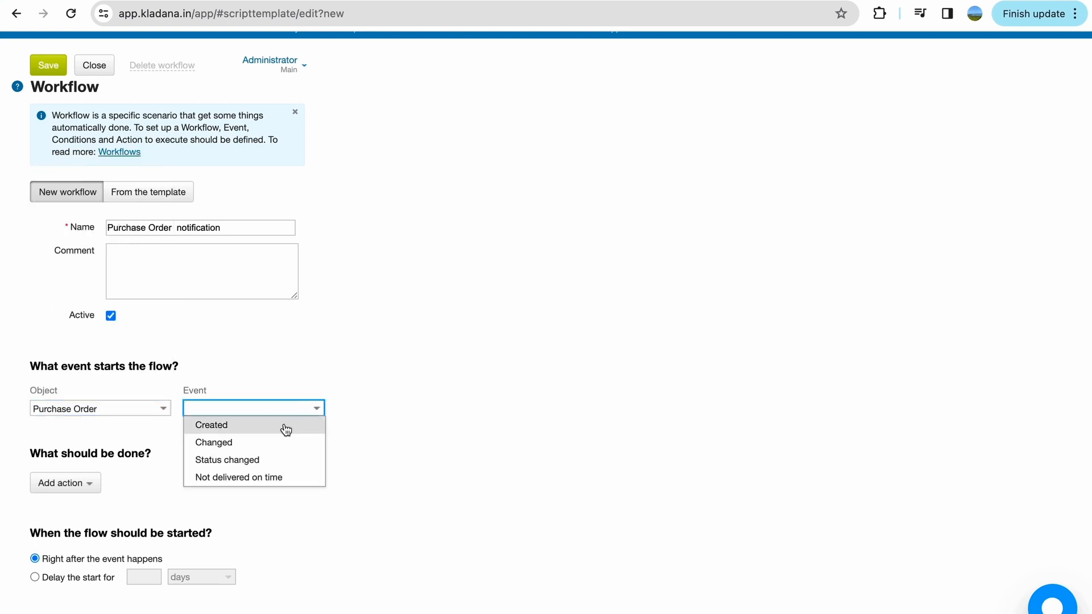
pyautogui.click(285, 425)
# Step: Add a Send notification action to the workflow with another employee, Administrator, as the recipient
pyautogui.scroll(-1, 285, 423)
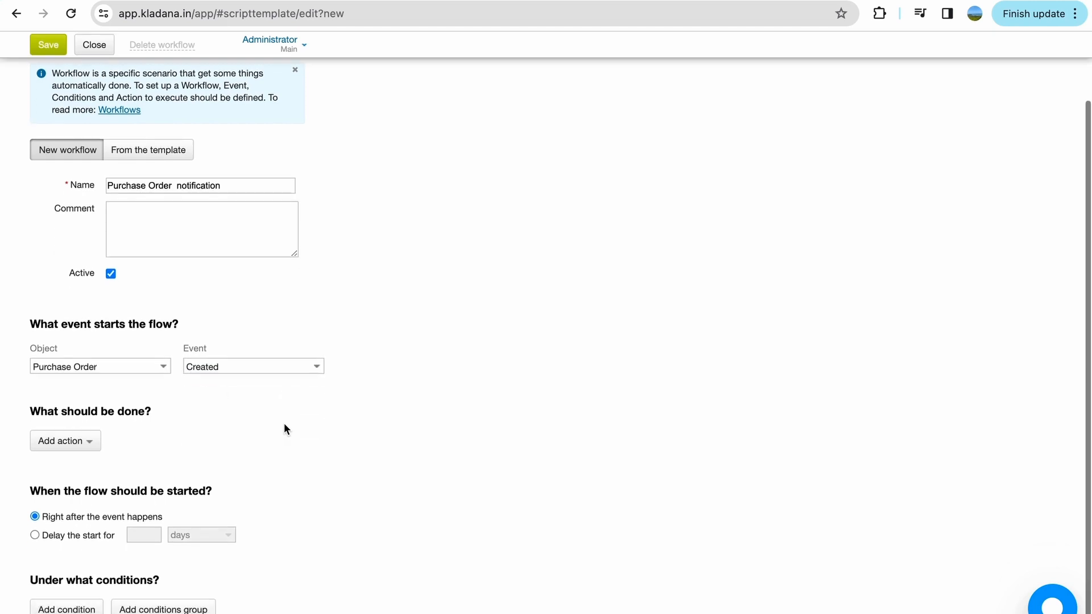
pyautogui.click(87, 451)
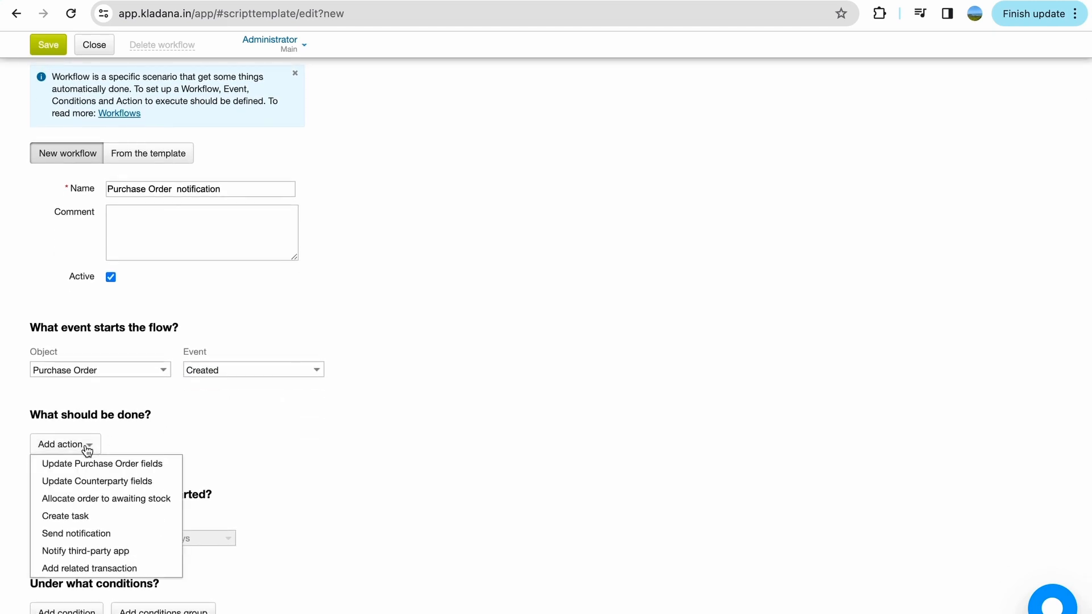
pyautogui.click(95, 530)
pyautogui.scroll(-2, 239, 482)
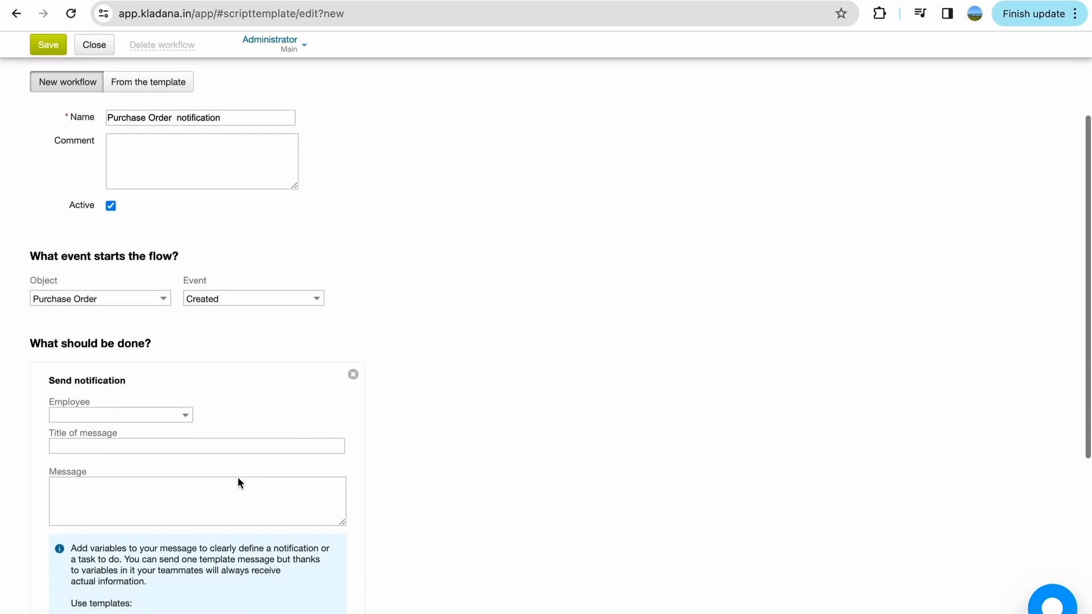
pyautogui.click(183, 417)
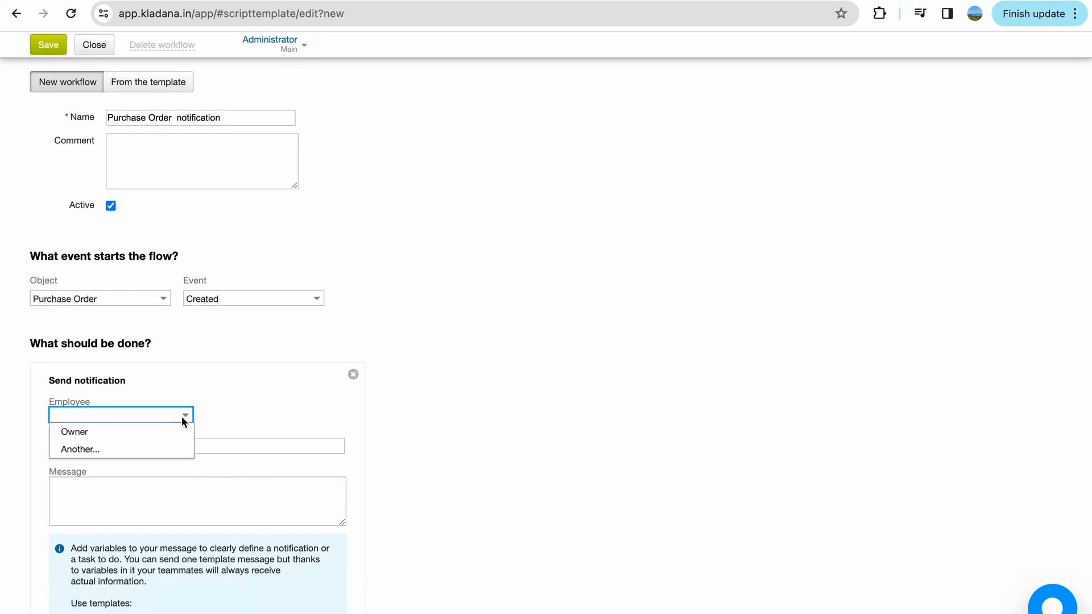
pyautogui.click(165, 449)
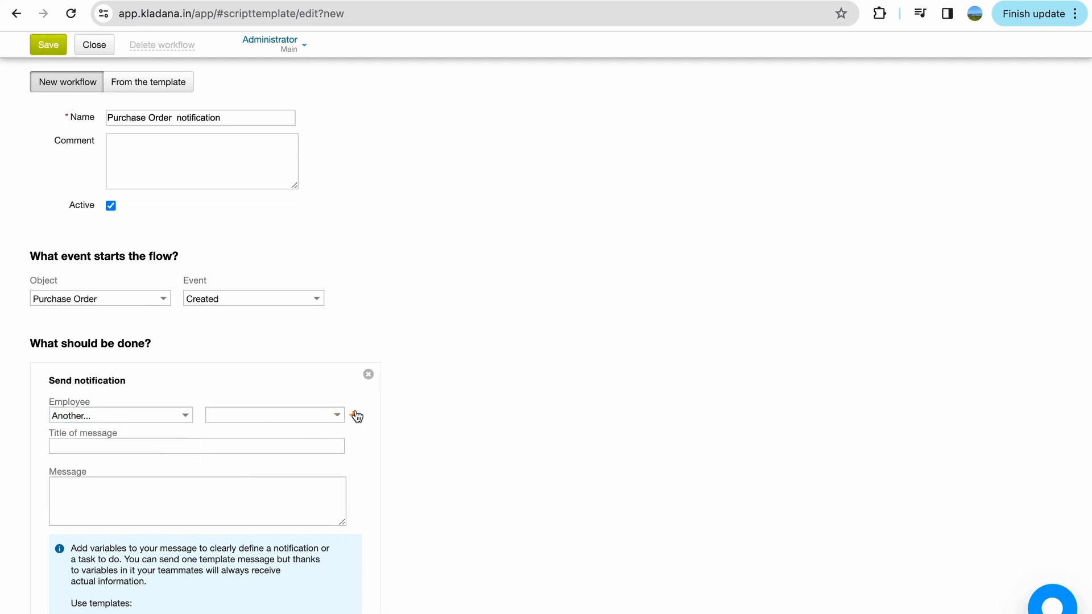
pyautogui.click(339, 419)
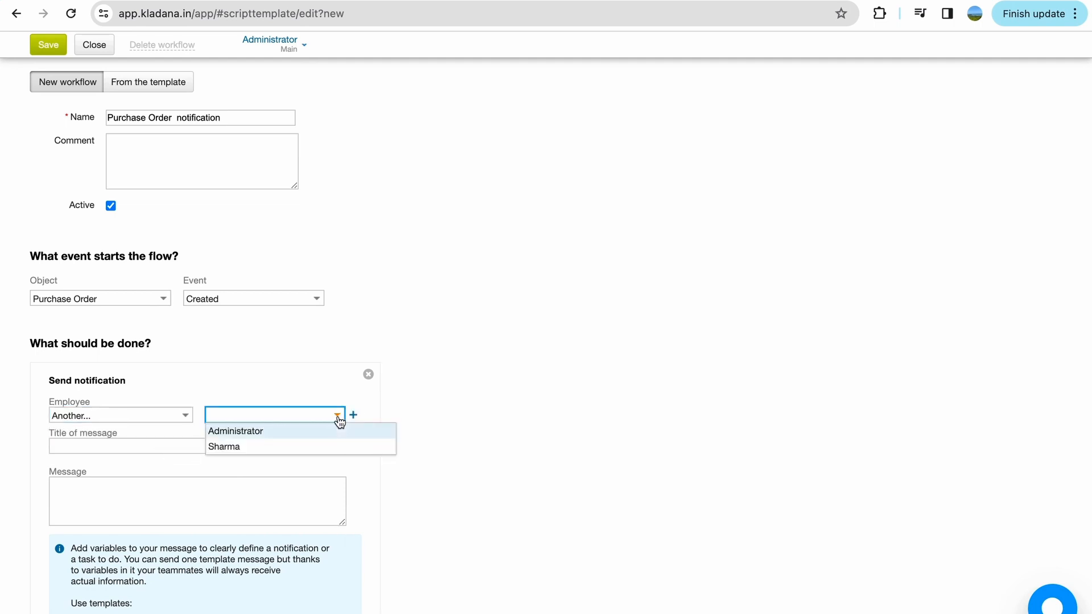
pyautogui.click(324, 435)
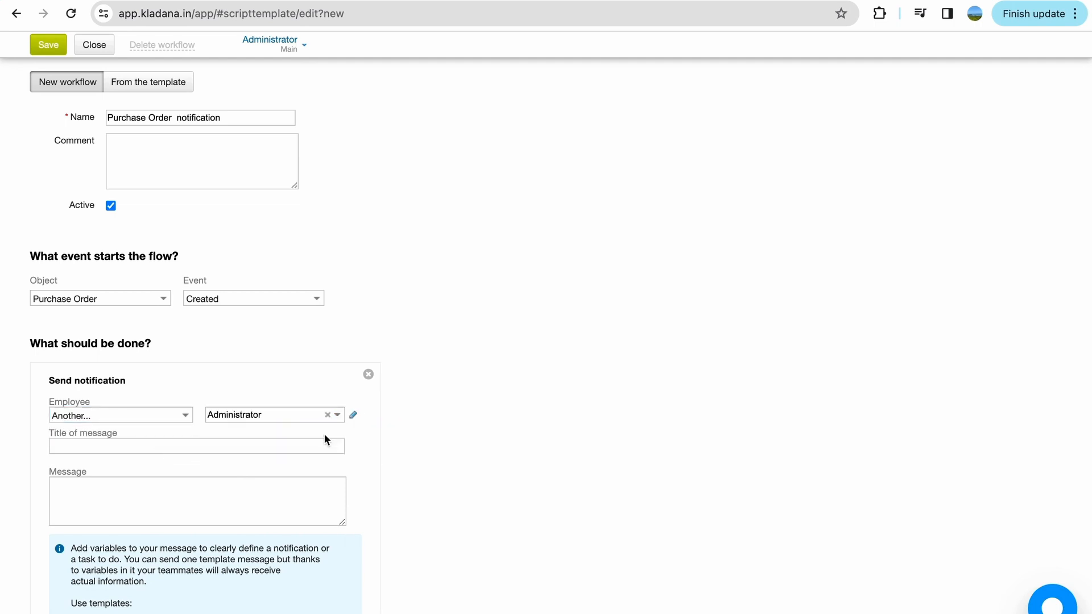
# Step: Enter the variable {DOCUMENT_NAME} as the title of the notification message
pyautogui.scroll(-2, 324, 434)
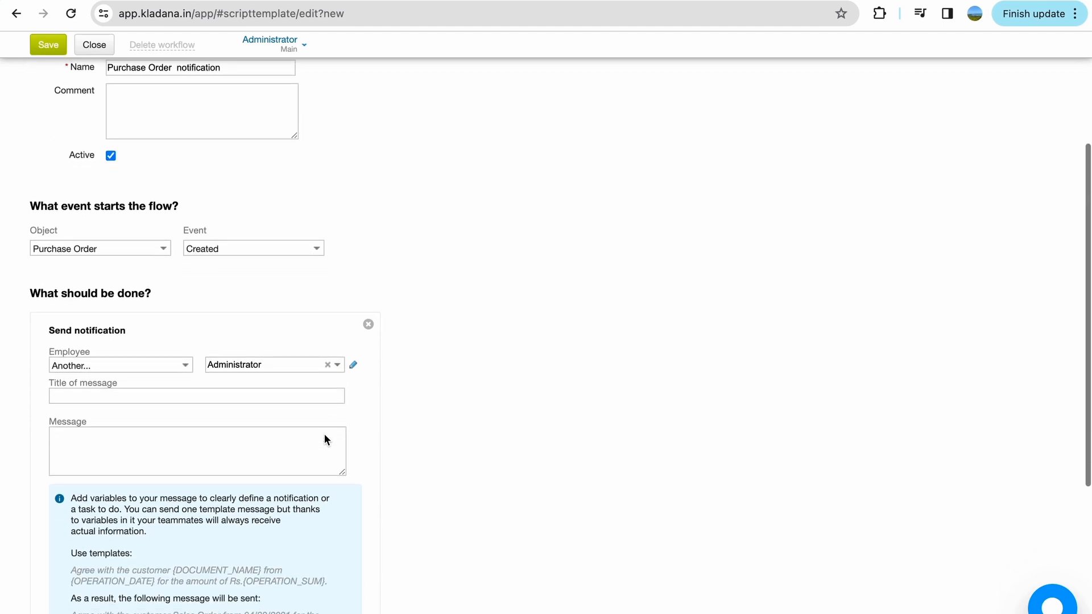
pyautogui.click(222, 397)
pyautogui.write('{DOCUMENT')
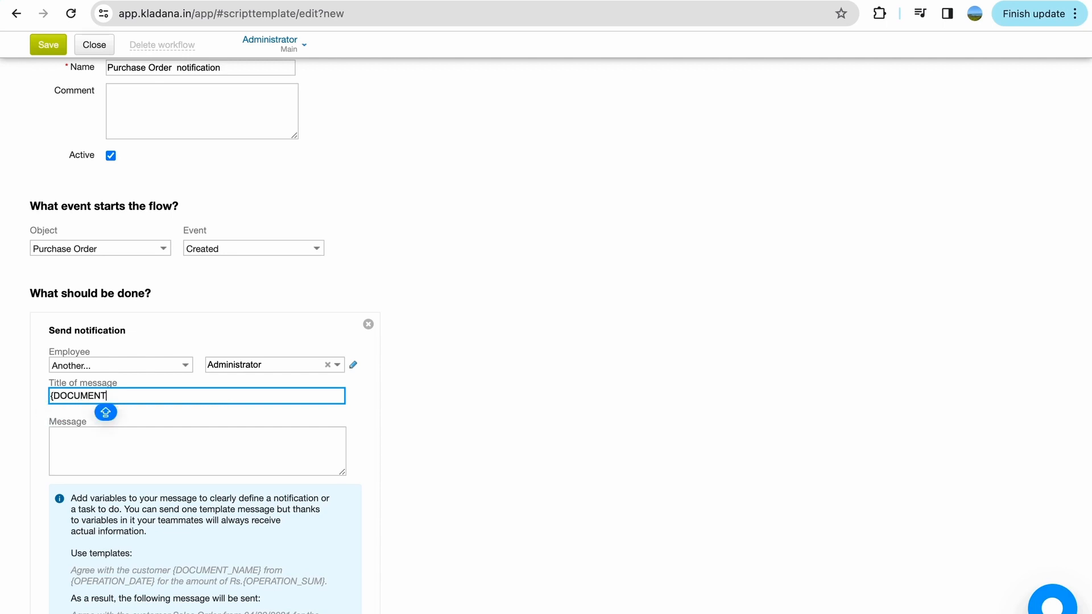
pyautogui.write('_NAME')
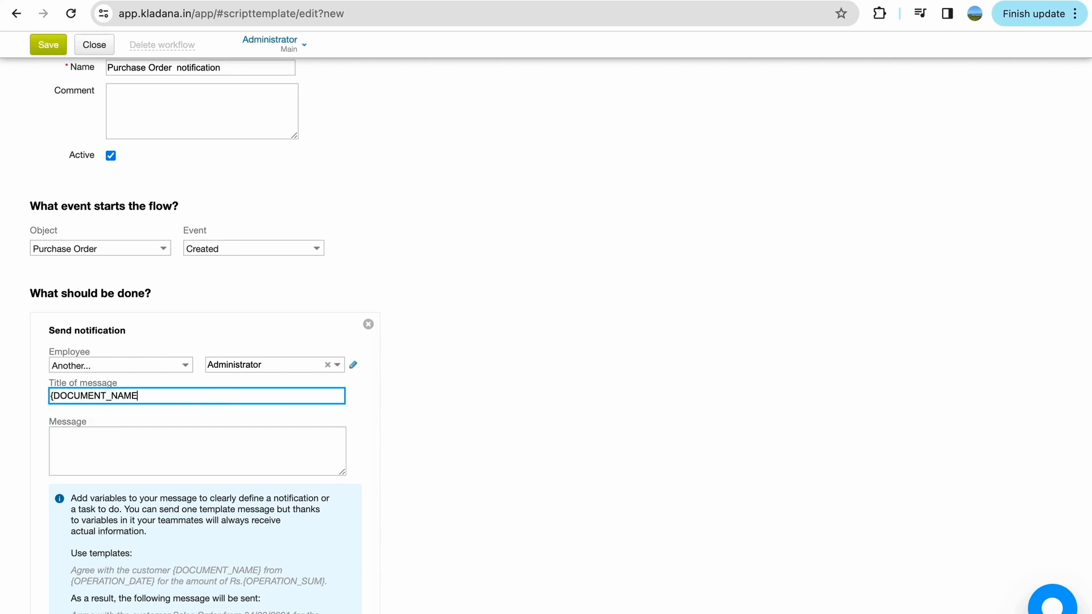
pyautogui.write('}')
# Step: Enter "{DOCUMENT_NAME} from {OPERATION_DATE}" as the notification's message text and save the workflow
pyautogui.hotkey('ctrl', 'a')
pyautogui.hotkey('ctrl', 'c')
pyautogui.click(83, 448)
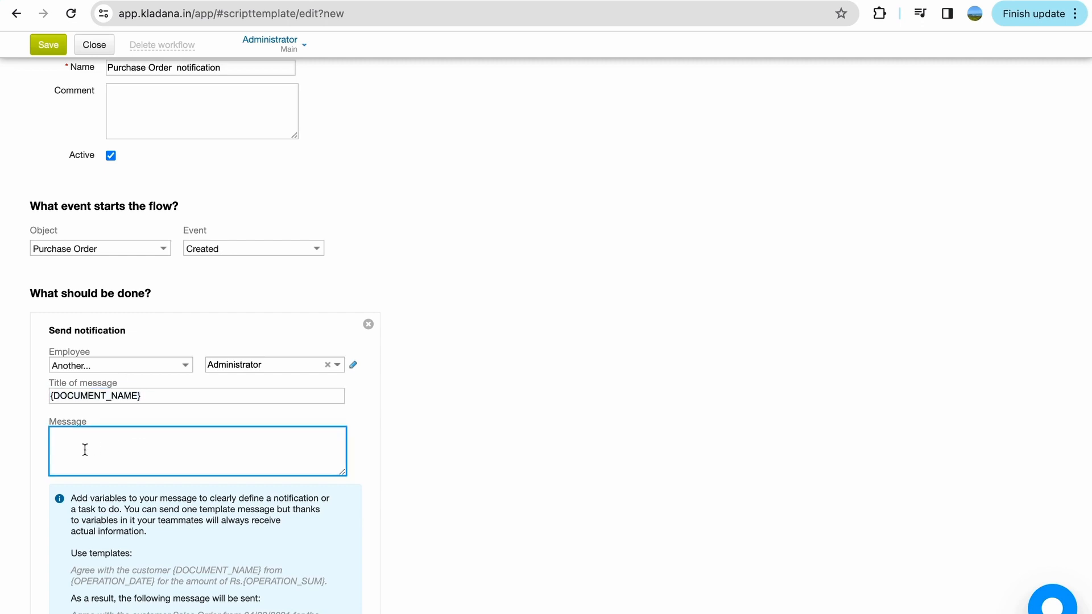
pyautogui.hotkey('ctrl', 'v')
pyautogui.write('from ')
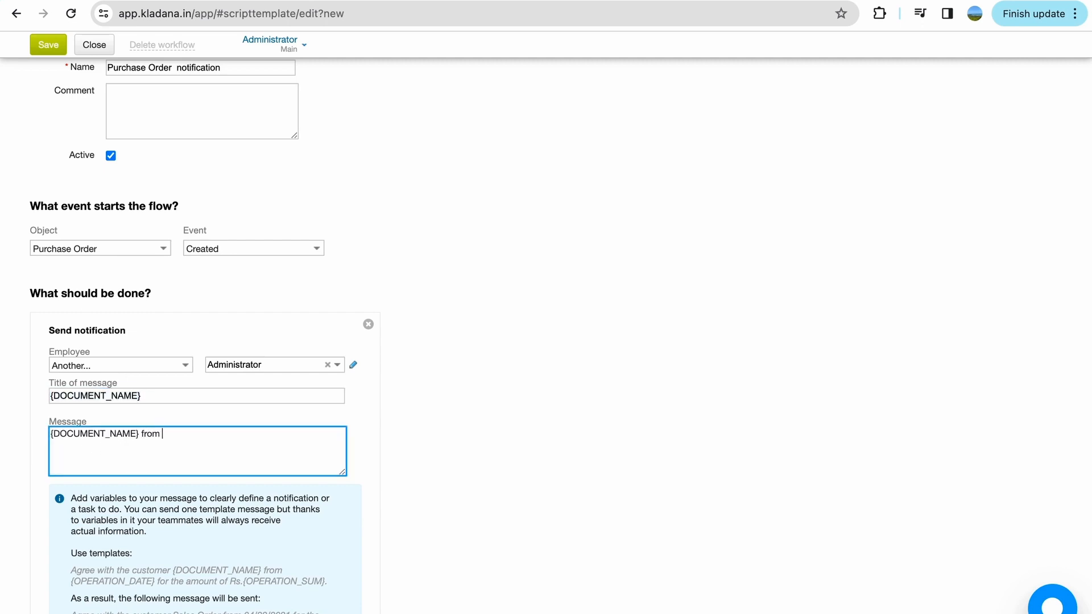
pyautogui.write('{OPERATION_DATE}')
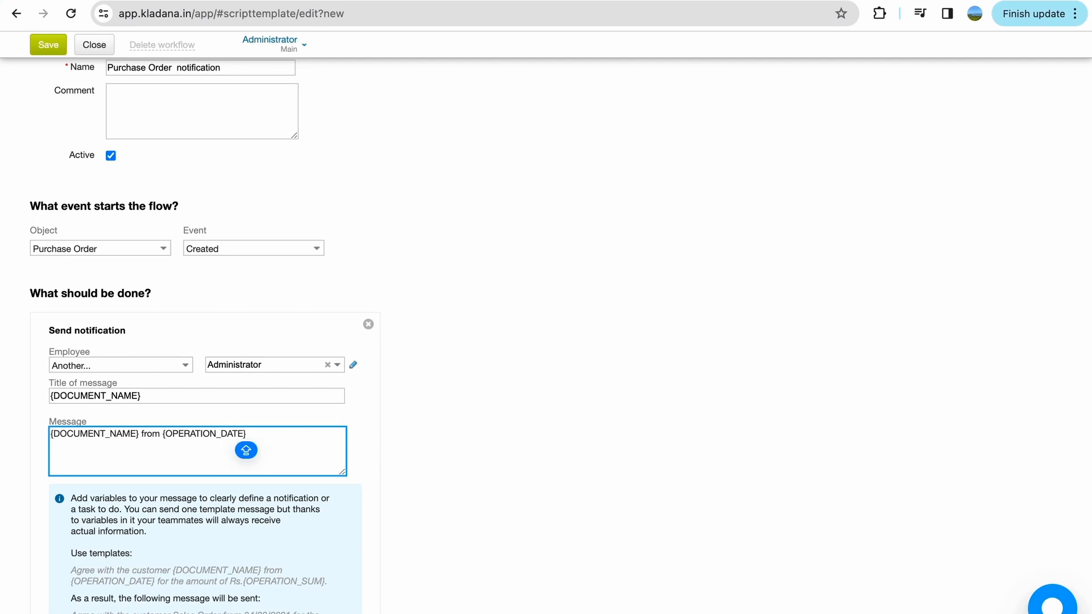
pyautogui.click(377, 461)
pyautogui.scroll(1, 378, 463)
pyautogui.scroll(3, 376, 460)
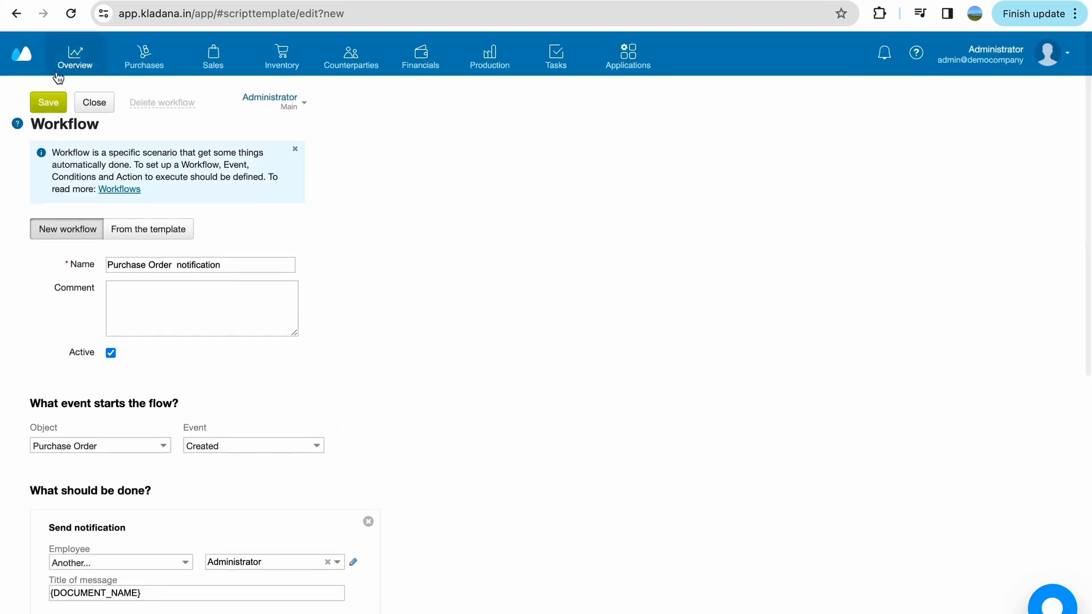
pyautogui.click(48, 106)
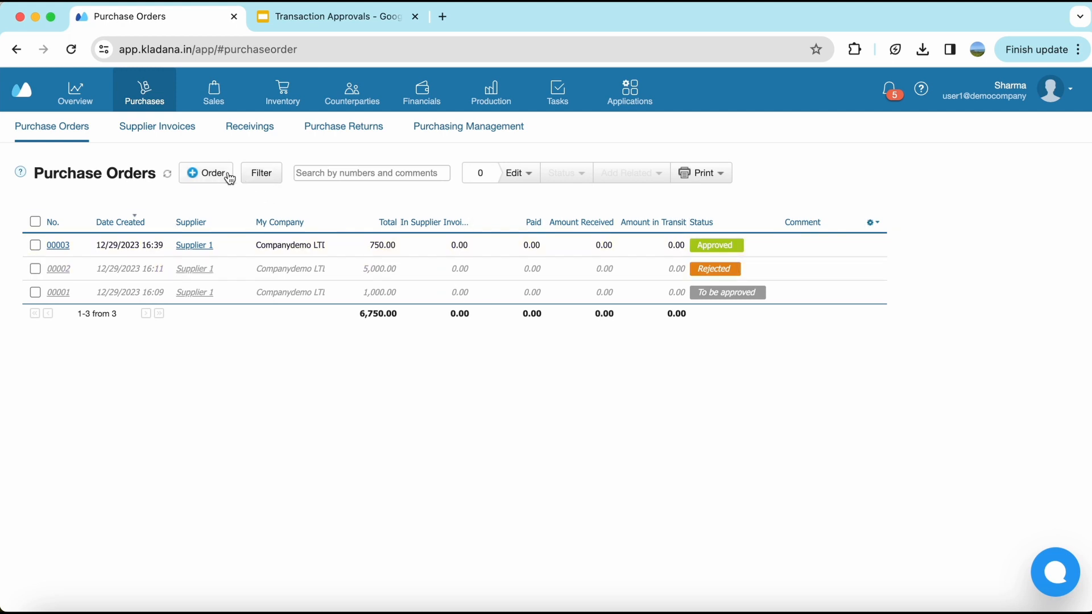
# Step: Create a new purchase order with Supplier Pvt. Ltd as the supplier
pyautogui.click(206, 174)
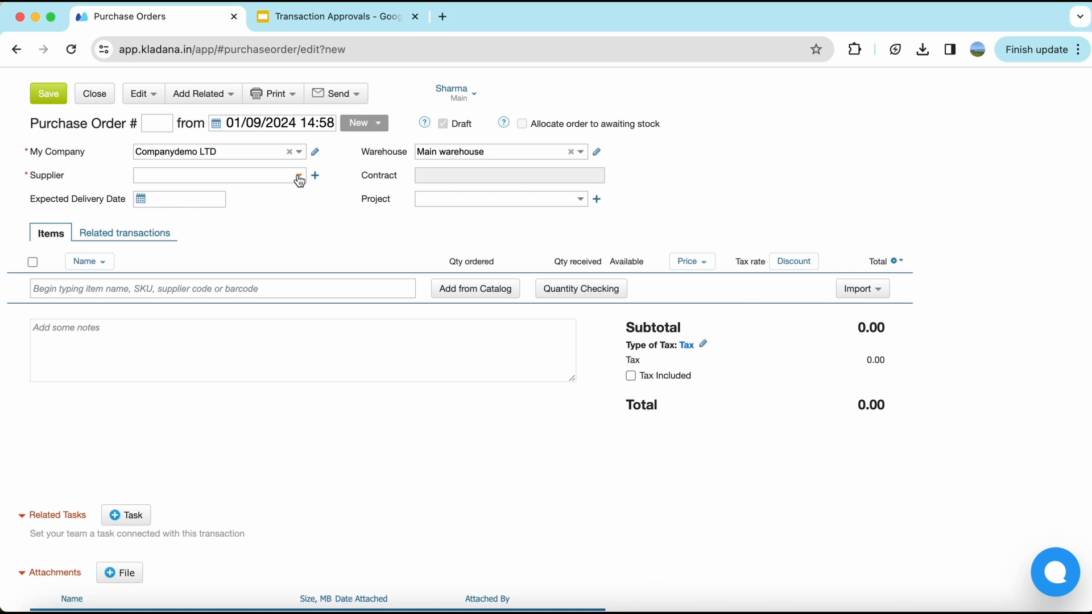
pyautogui.click(299, 176)
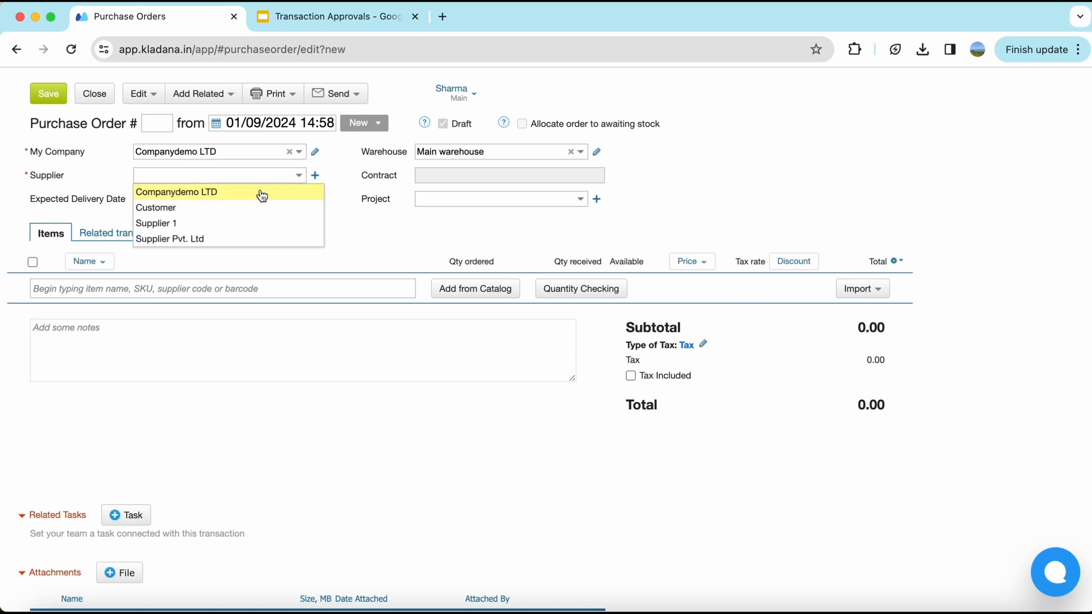
pyautogui.click(234, 238)
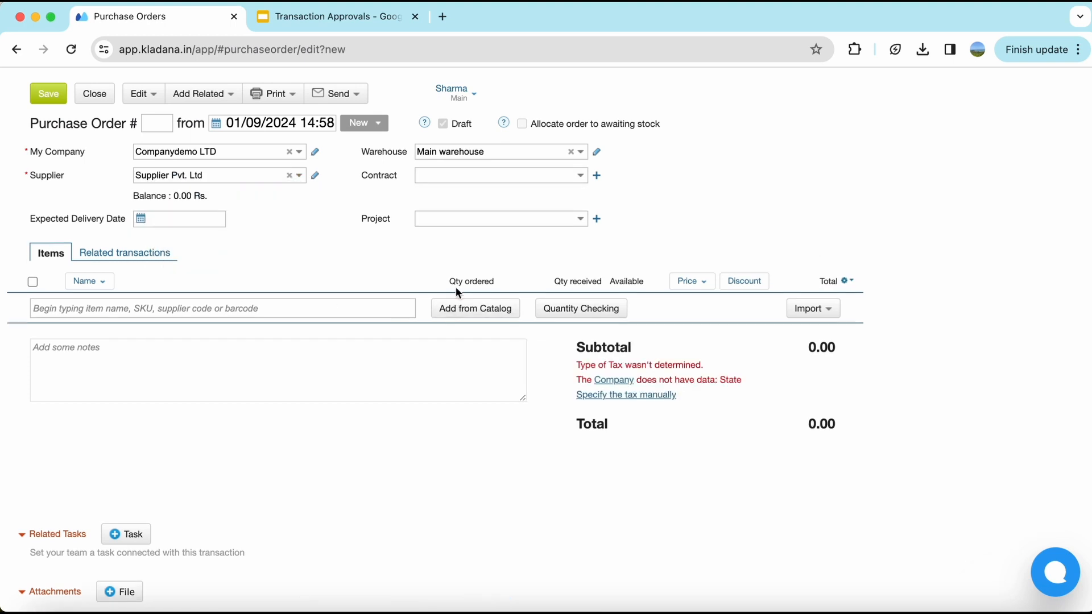
# Step: Add 10 Pants and 10 T-Shirts from the catalog to the purchase order
pyautogui.click(460, 304)
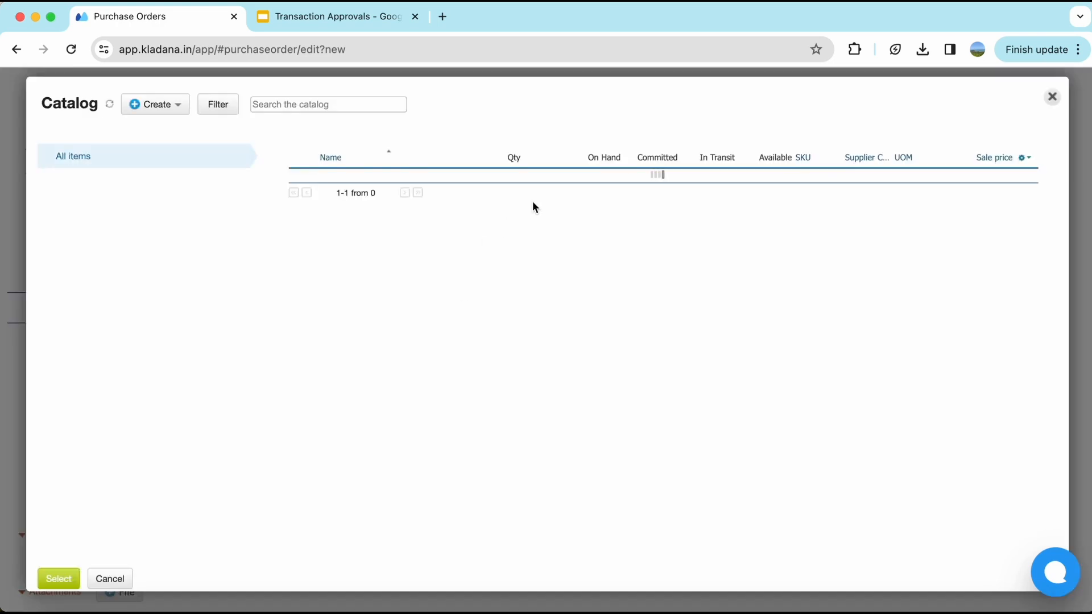
pyautogui.write('1')
pyautogui.click(517, 210)
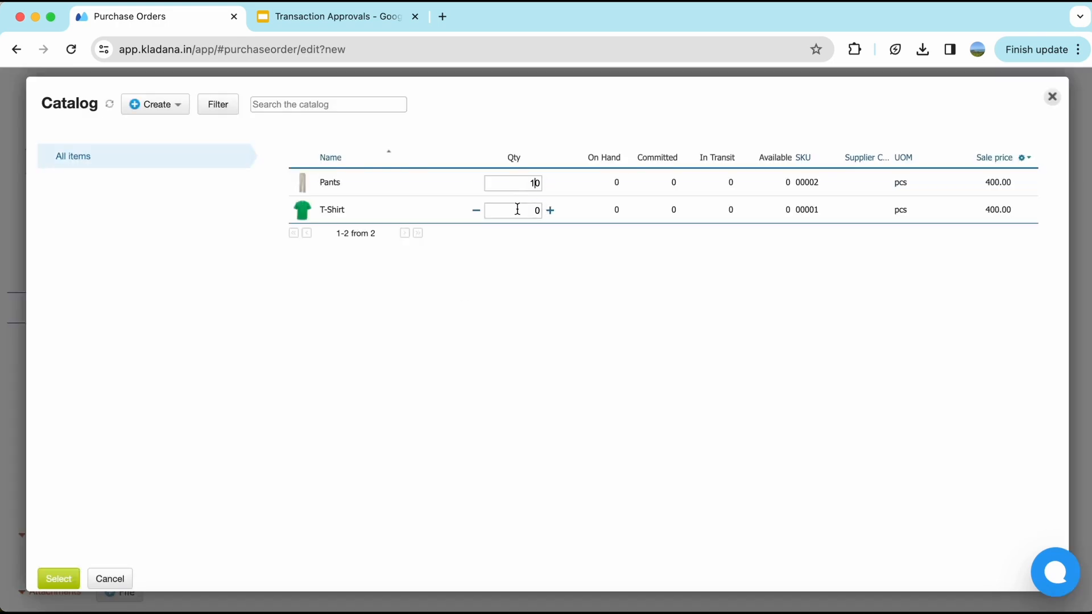
pyautogui.write('1')
pyautogui.click(64, 570)
# Step: Set the new purchase order's status to To be approved, then save and close the order
pyautogui.scroll(2, 580, 468)
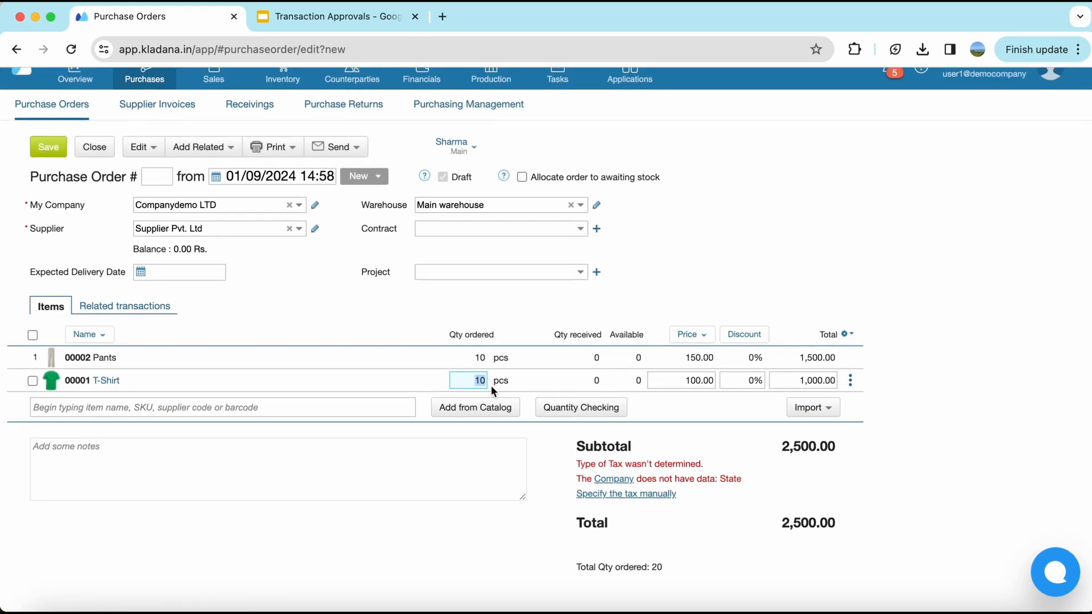
pyautogui.scroll(1, 455, 364)
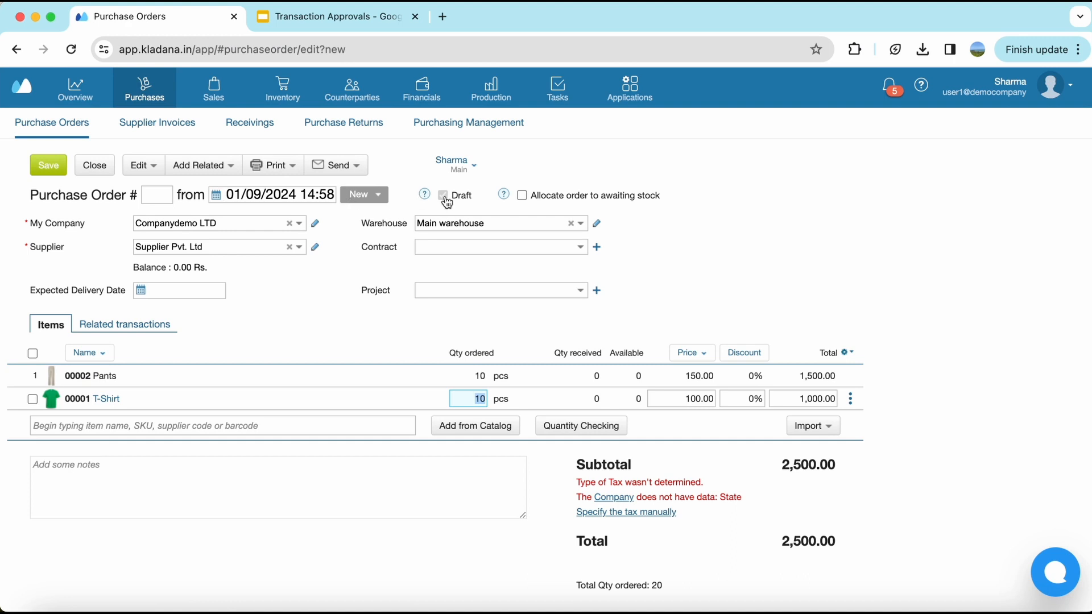
pyautogui.click(444, 198)
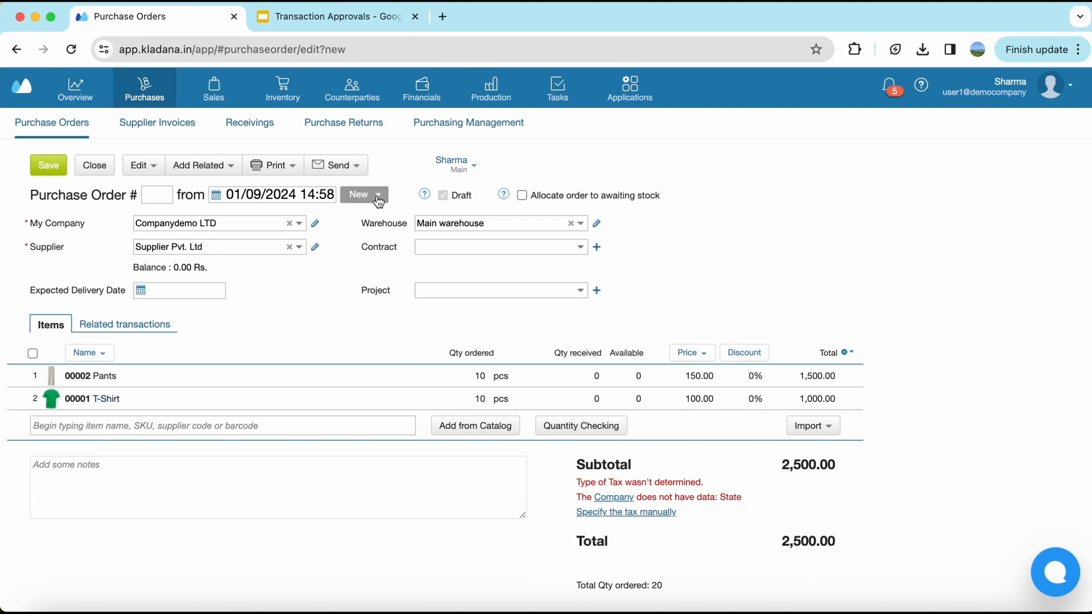
pyautogui.click(379, 200)
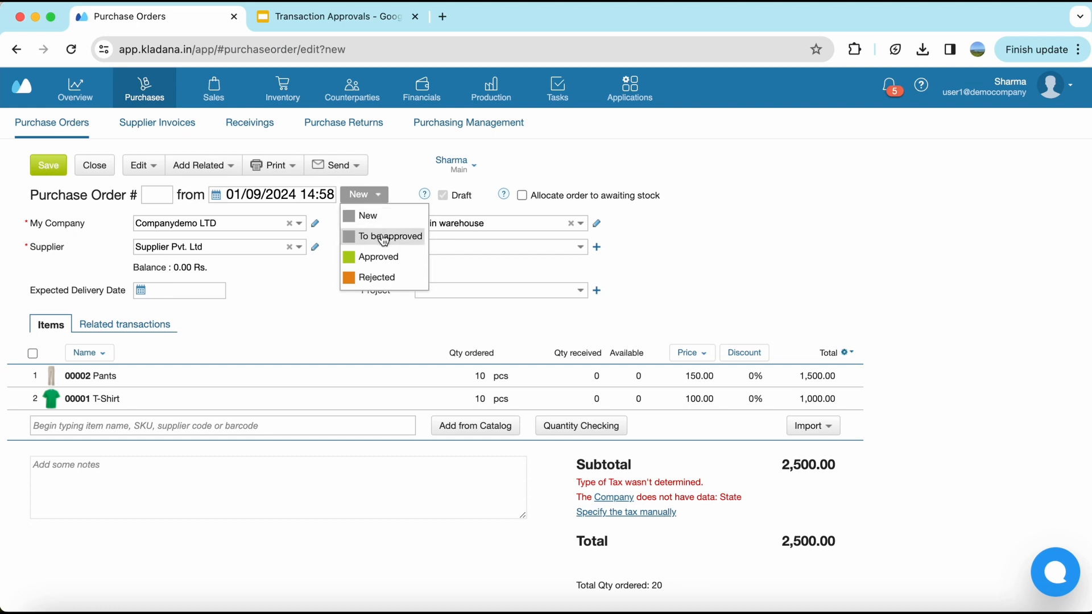
pyautogui.click(382, 235)
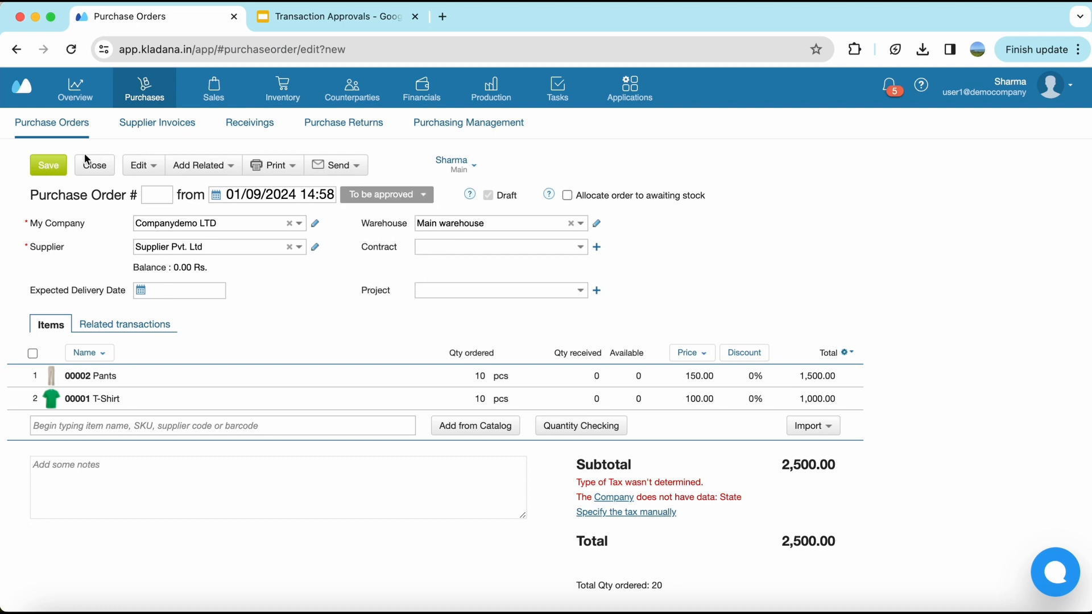
pyautogui.click(50, 167)
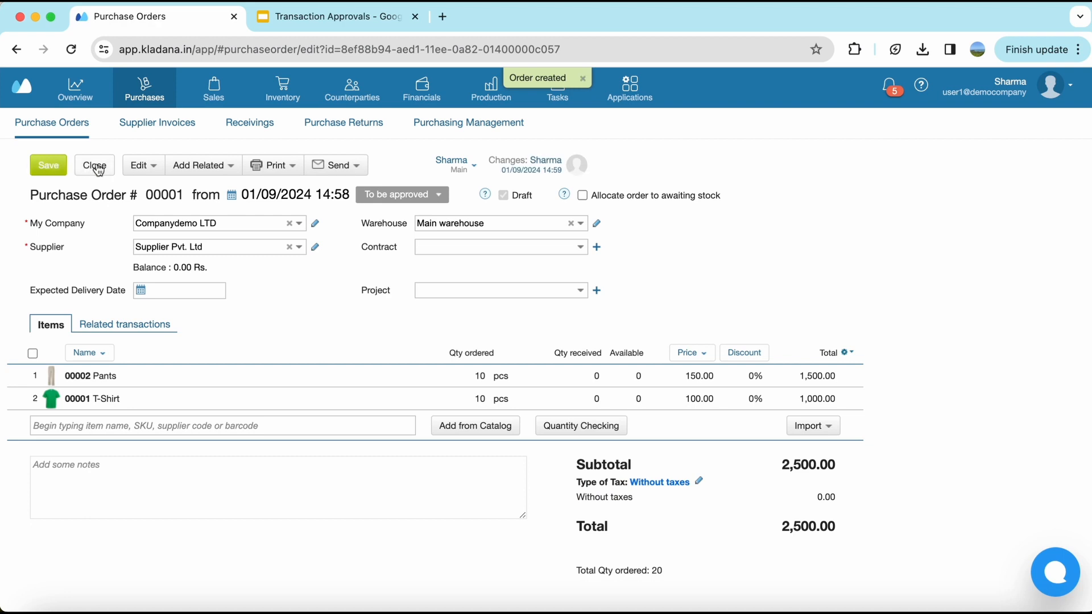
pyautogui.click(96, 167)
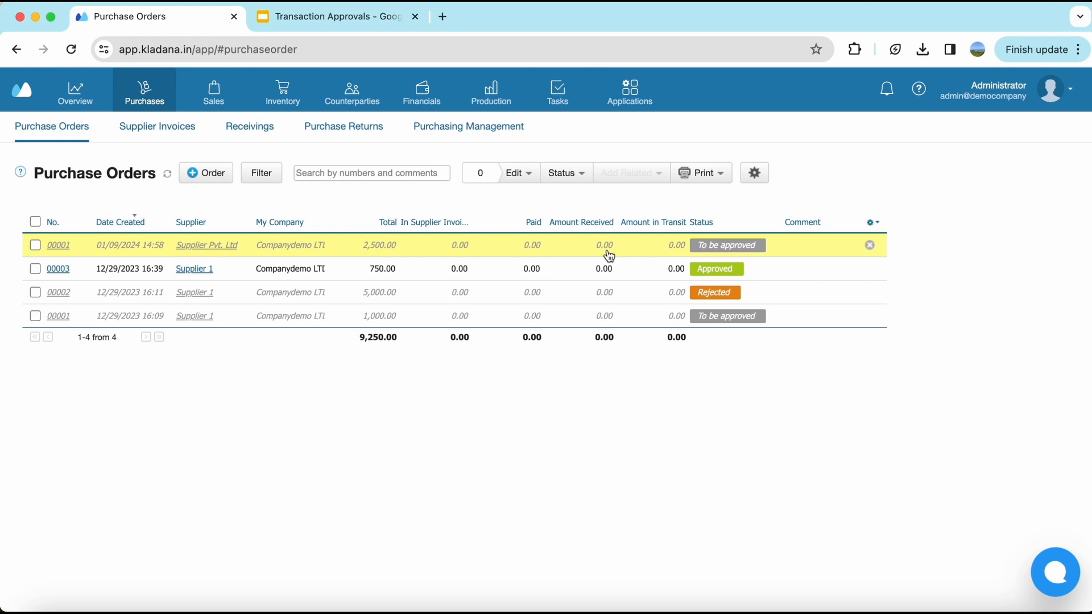
# Step: As Administrator, remove the Draft mark from the Supplier Pvt. Ltd purchase order, set its status to Approved and save it
pyautogui.click(608, 256)
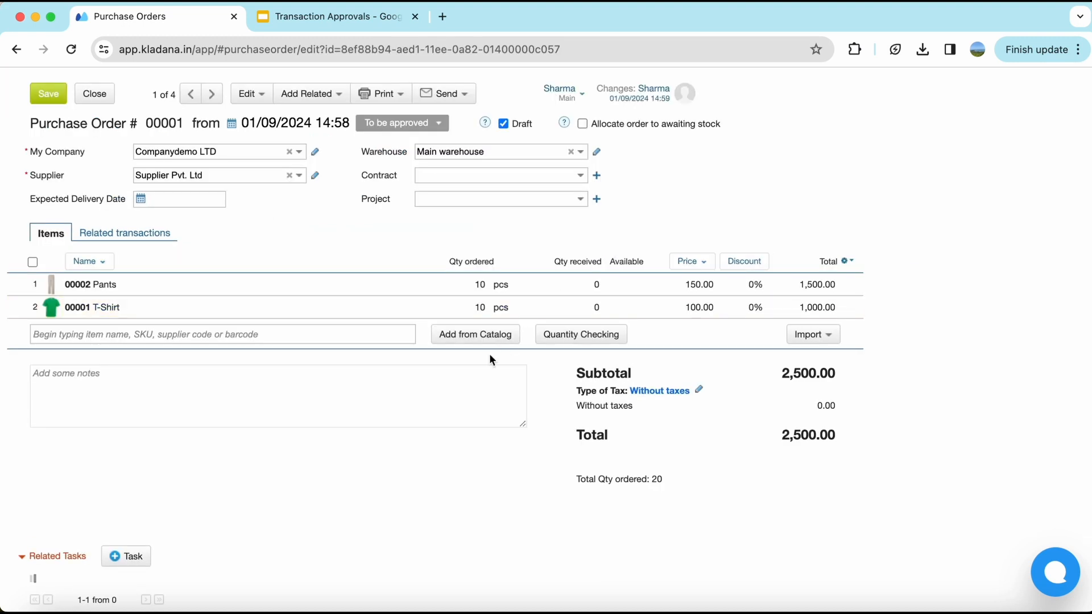
pyautogui.scroll(1, 492, 358)
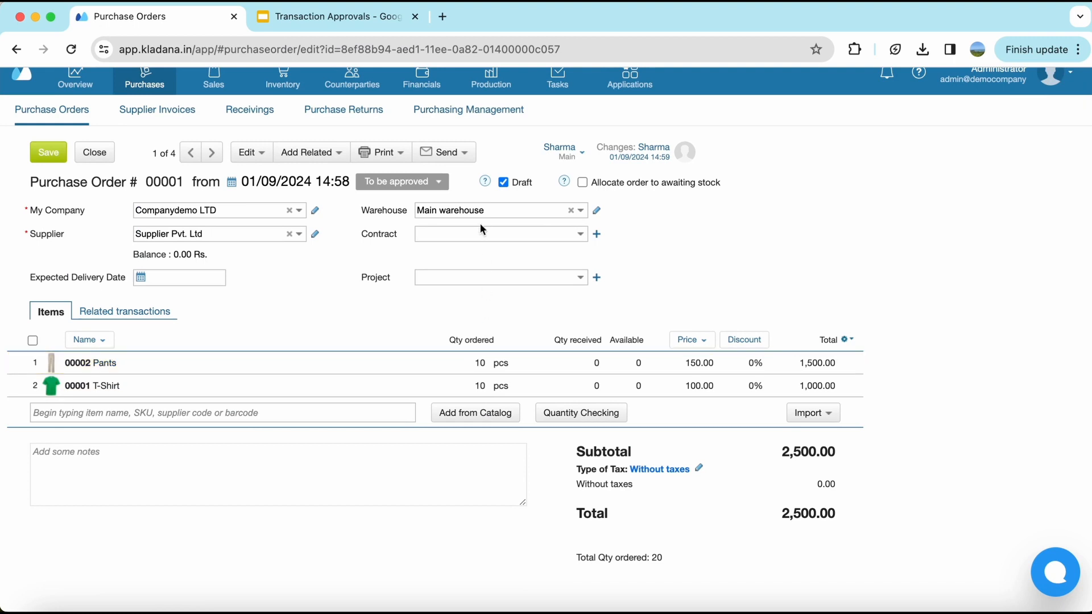
pyautogui.click(503, 185)
pyautogui.click(433, 183)
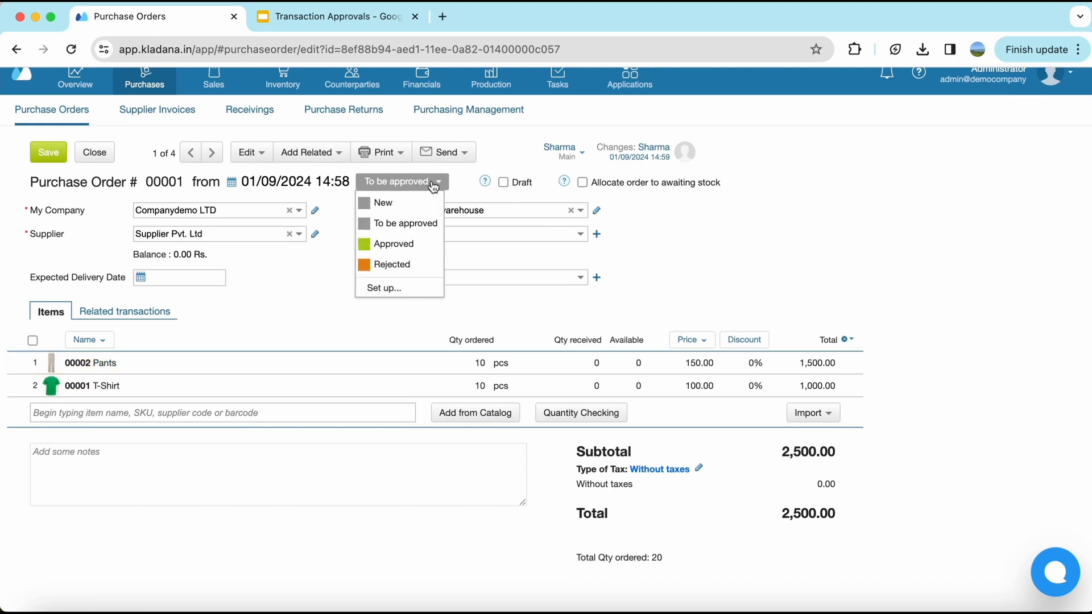
pyautogui.click(405, 245)
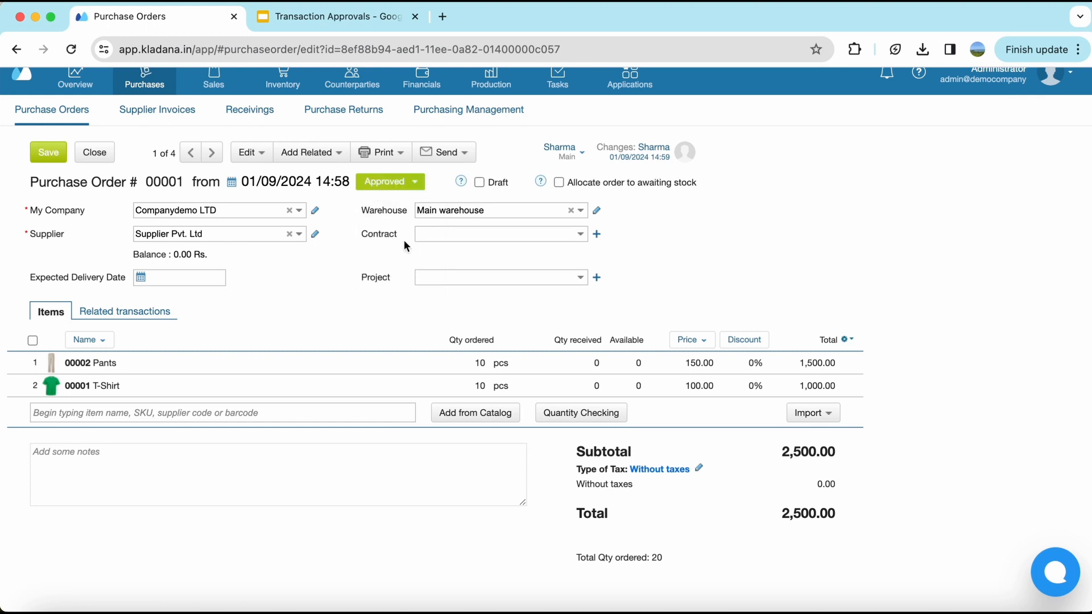
pyautogui.click(39, 155)
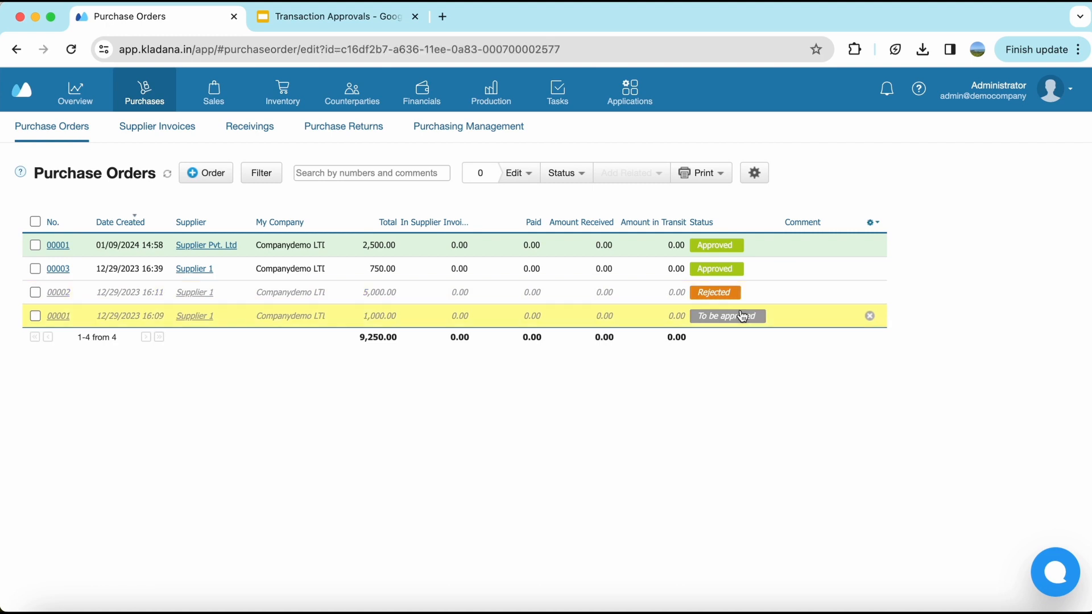
# Step: Set the status of the To be approved purchase order from Supplier 1 to Rejected, then save and close it
pyautogui.click(742, 316)
pyautogui.scroll(-1, 485, 427)
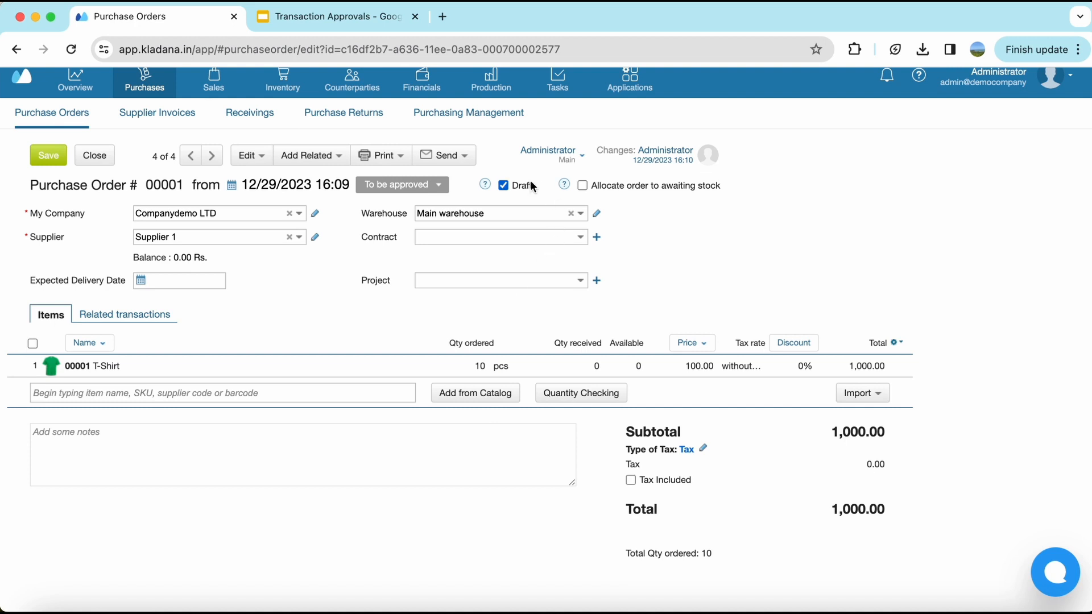
pyautogui.click(394, 186)
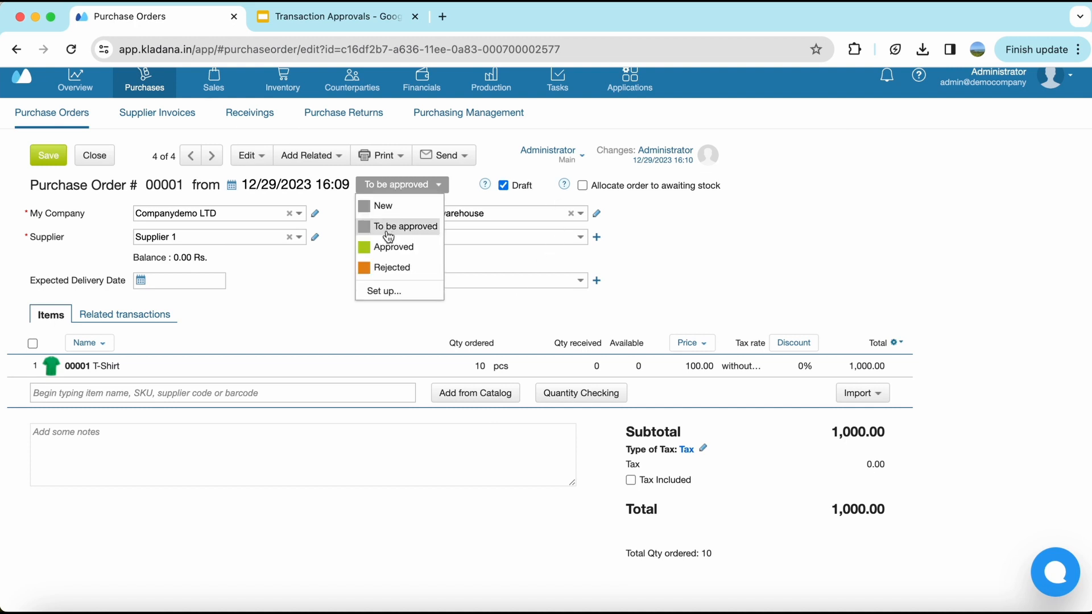
pyautogui.click(391, 268)
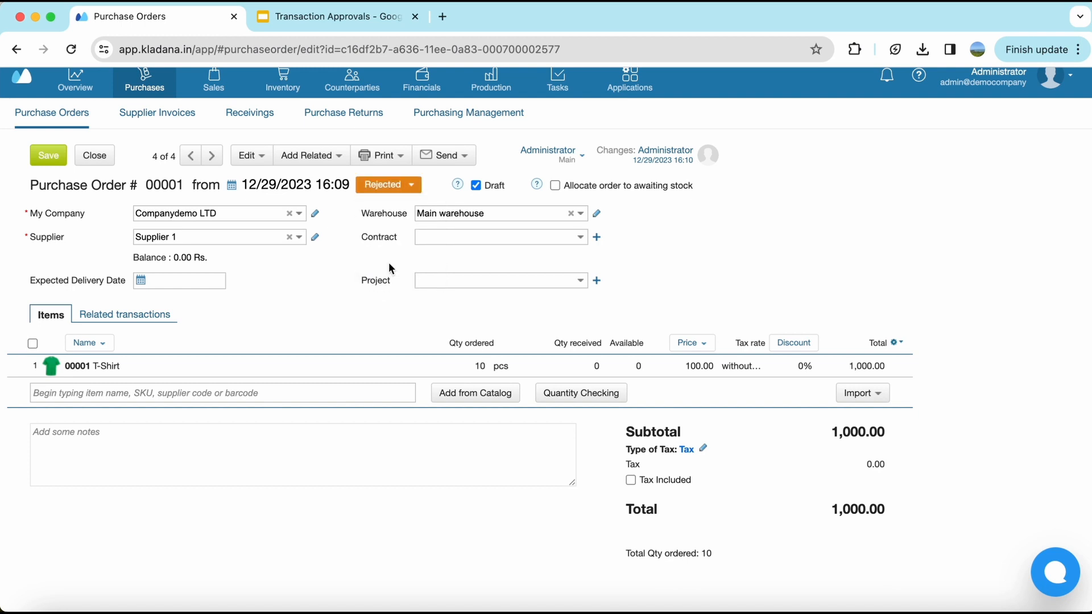
pyautogui.click(57, 161)
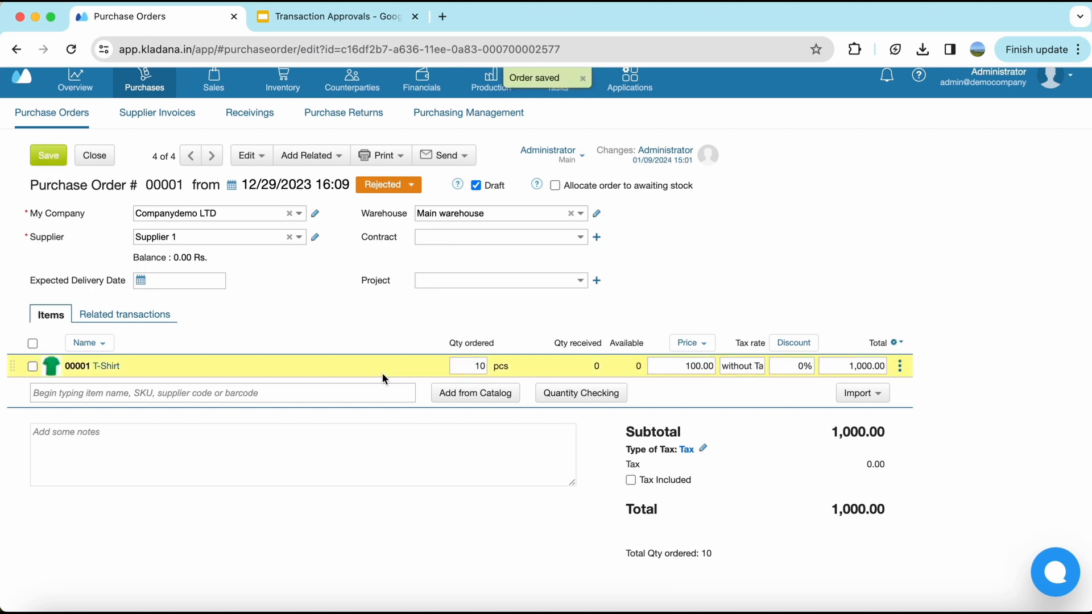
pyautogui.click(94, 157)
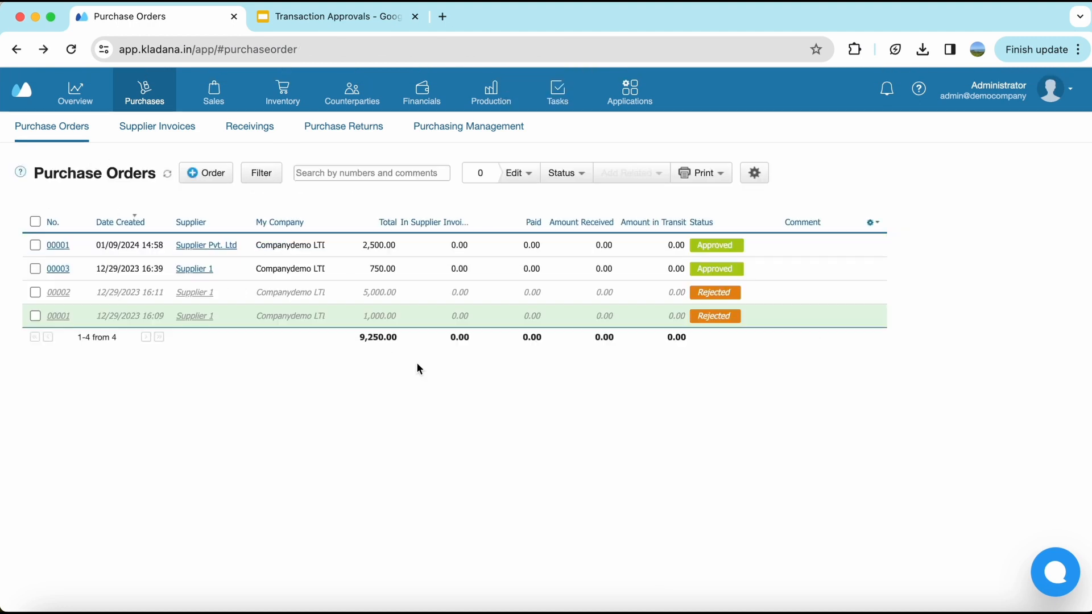